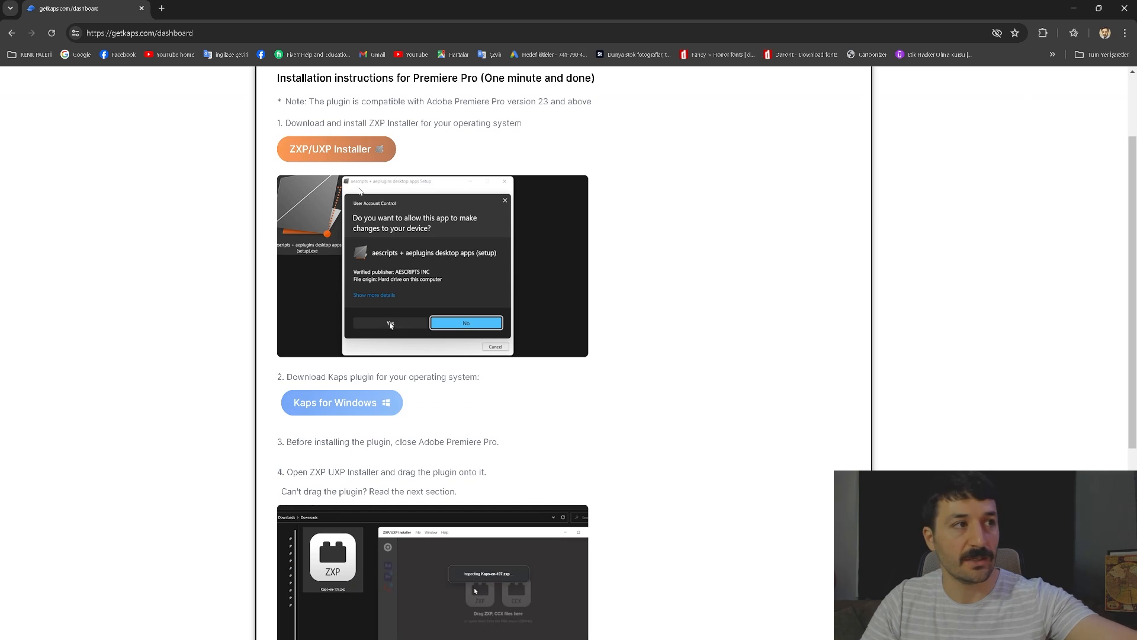
# - Read through the Premiere Pro plugin installation instructions on the Kaps dashboard
pyautogui.scroll(-1, 432, 303)
pyautogui.scroll(-1, 432, 303)
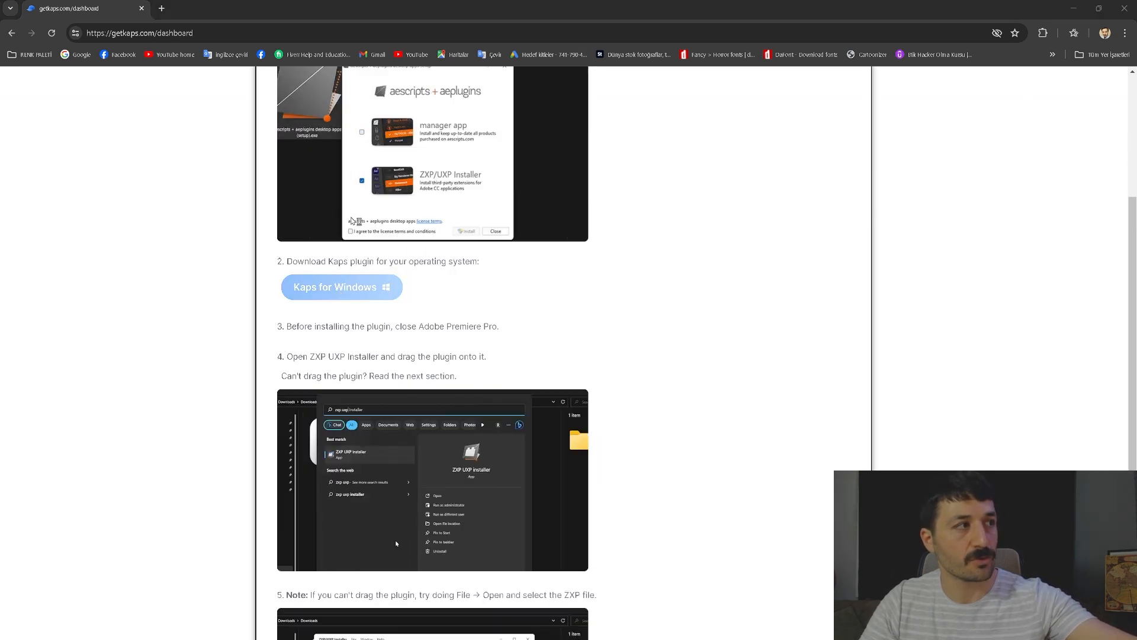
pyautogui.scroll(-3, 432, 349)
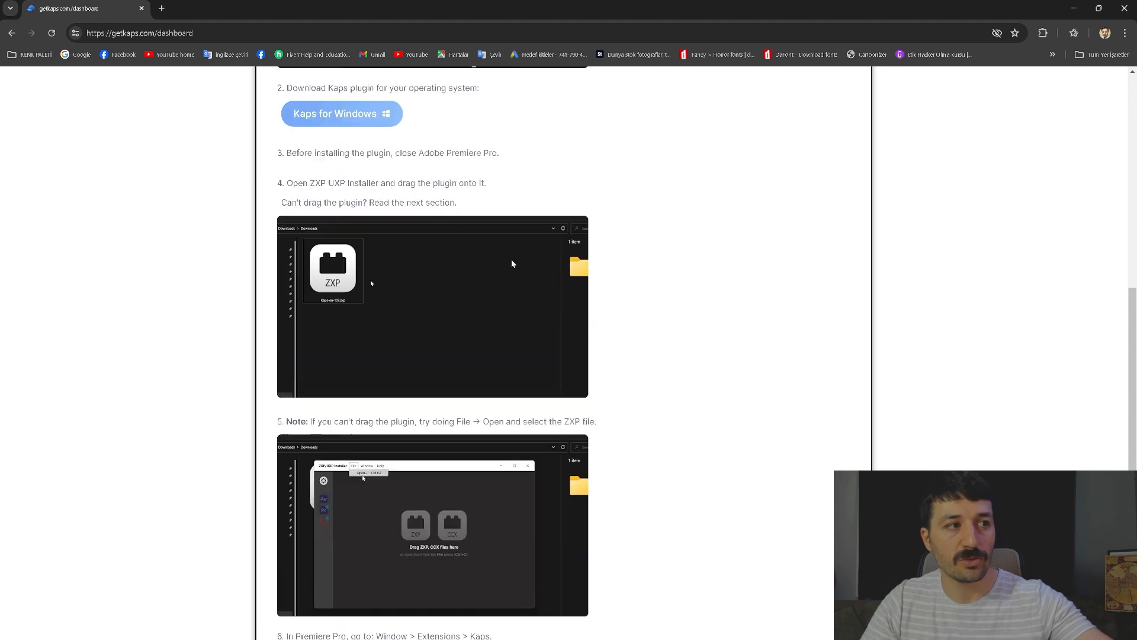
pyautogui.scroll(-2, 433, 349)
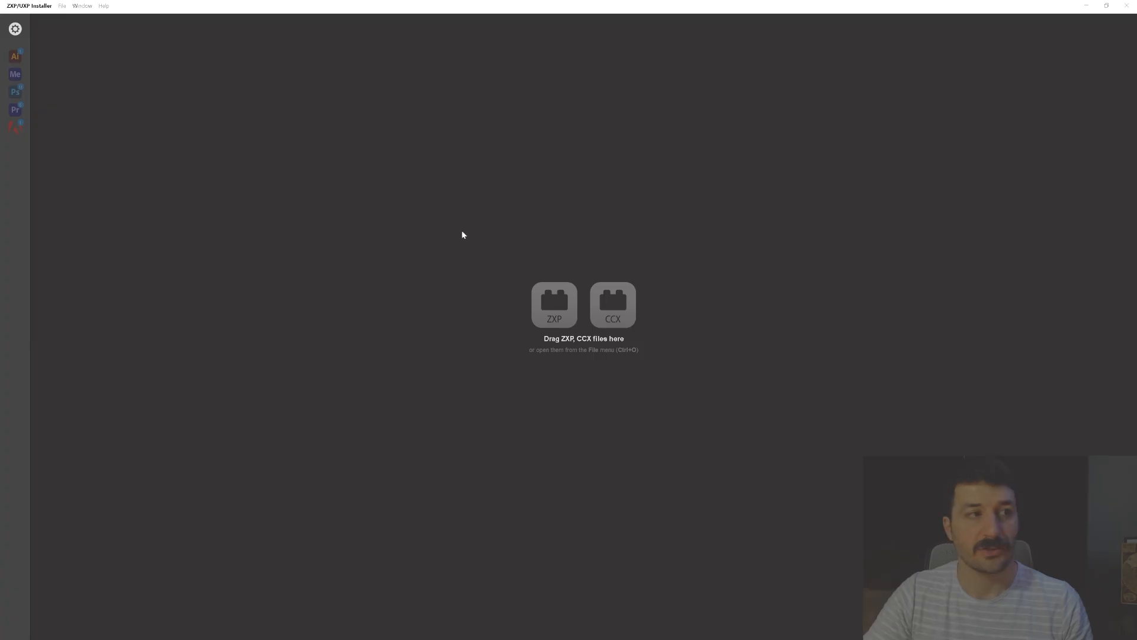
# - In ZXP/UXP Installer, install the VideoChad extension from the VideoChad-en-128 package in the Downloads folder
pyautogui.click(63, 7)
pyautogui.click(73, 16)
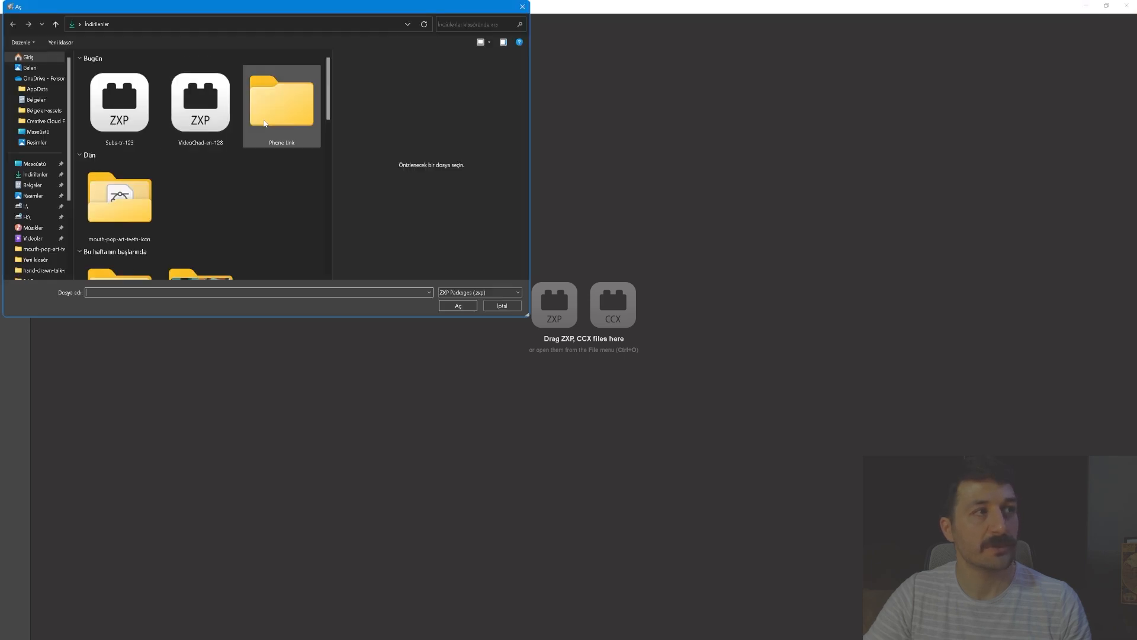
pyautogui.click(217, 111)
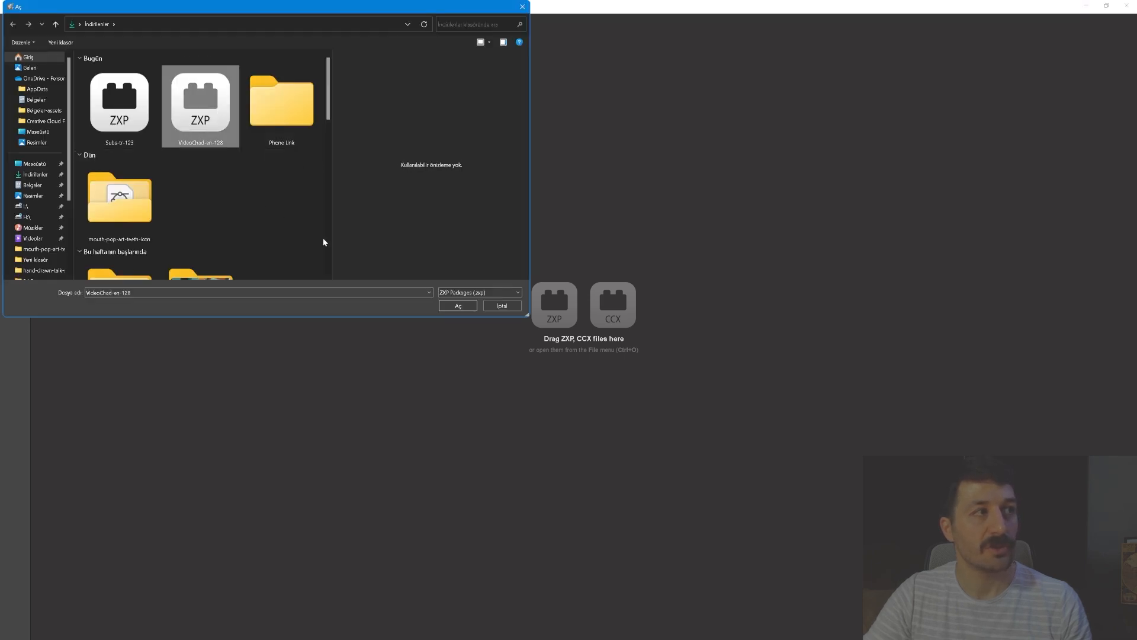
pyautogui.click(463, 306)
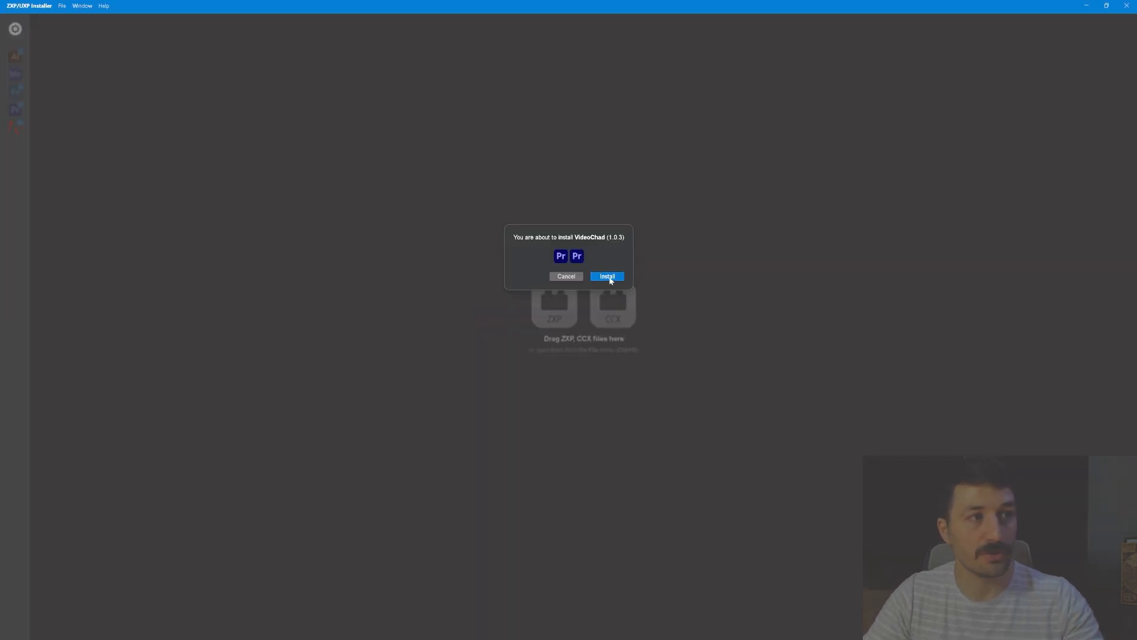
pyautogui.click(552, 278)
# - Check the list of installed Premiere Pro extensions for VideoChad and minimize the installer
pyautogui.click(12, 109)
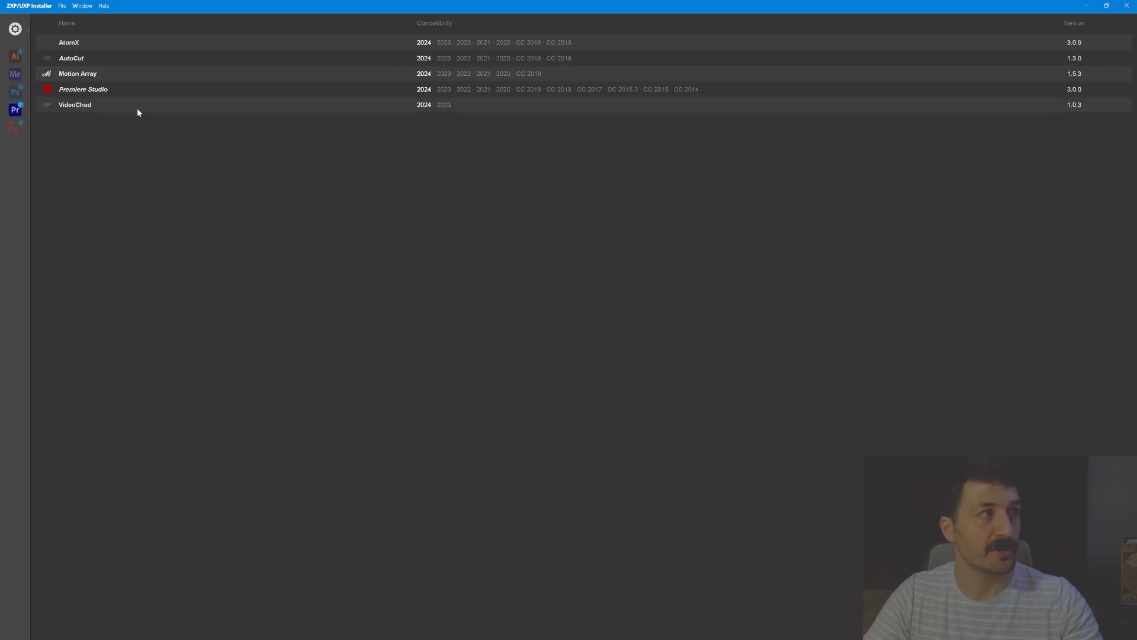
pyautogui.click(118, 110)
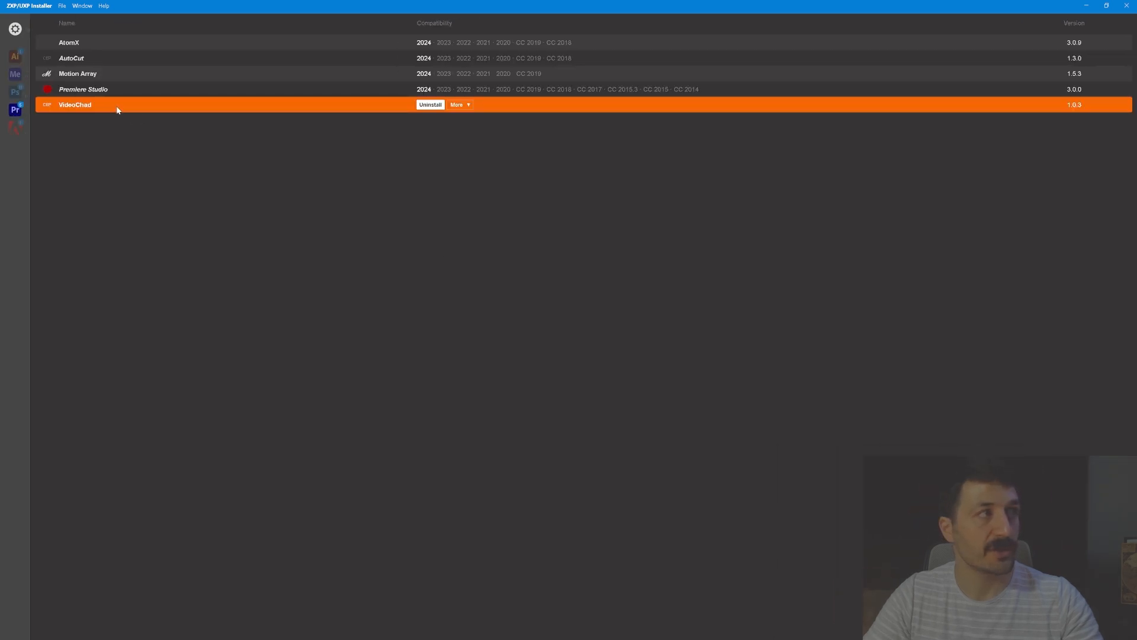
pyautogui.click(1088, 6)
# - In Premiere Pro, open the VideoChad extension and move its floating window slightly lower
pyautogui.click(242, 11)
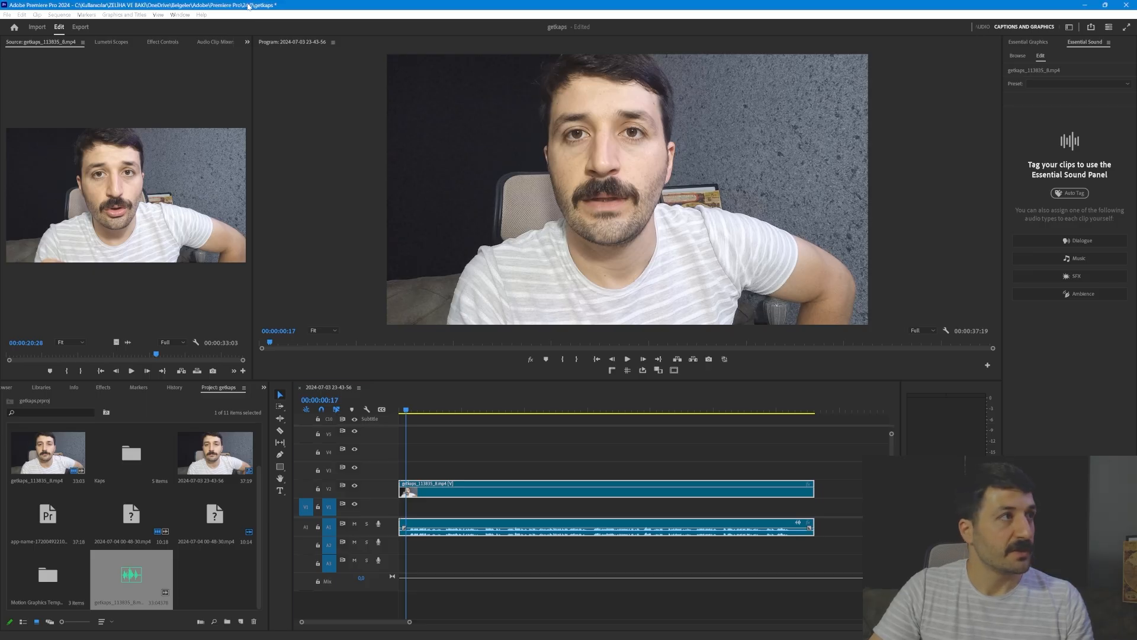
pyautogui.click(179, 15)
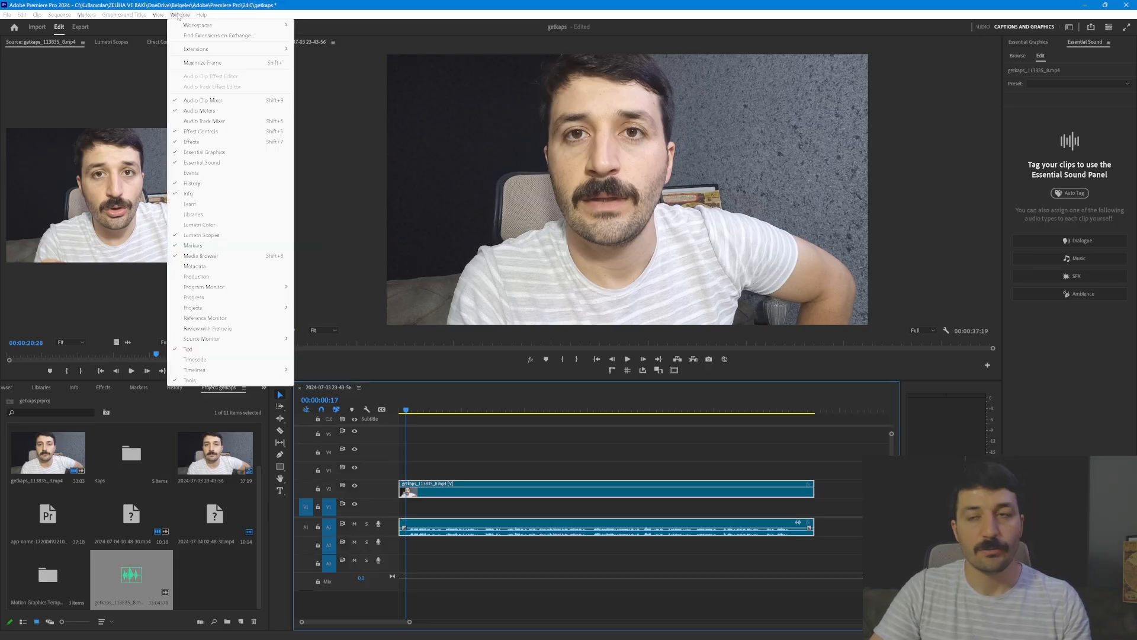
pyautogui.moveTo(212, 51)
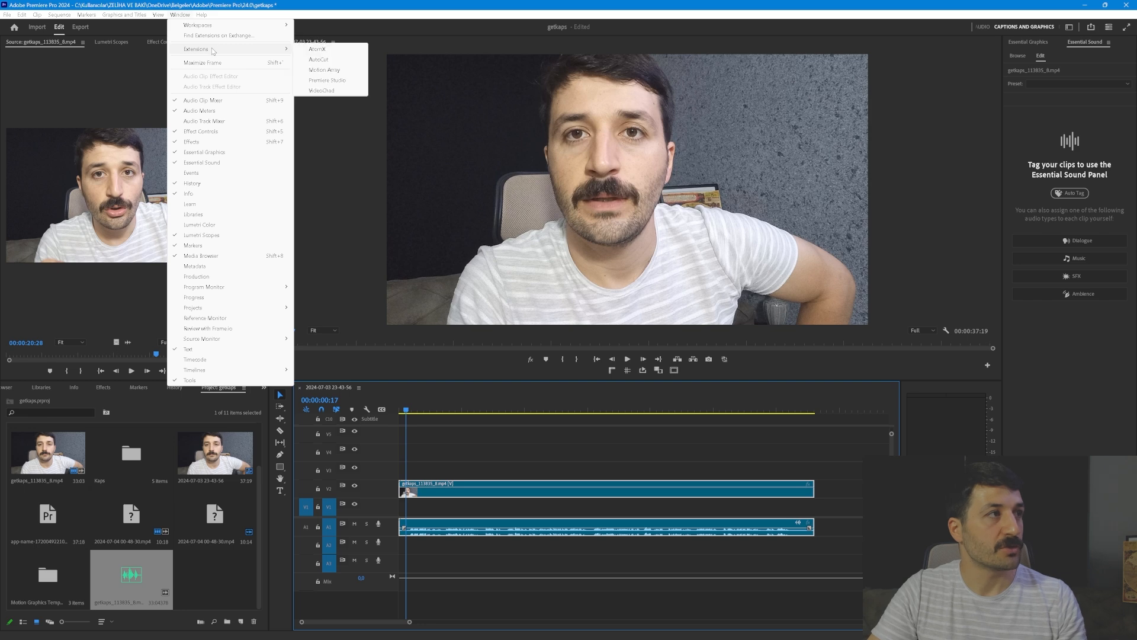
pyautogui.click(320, 90)
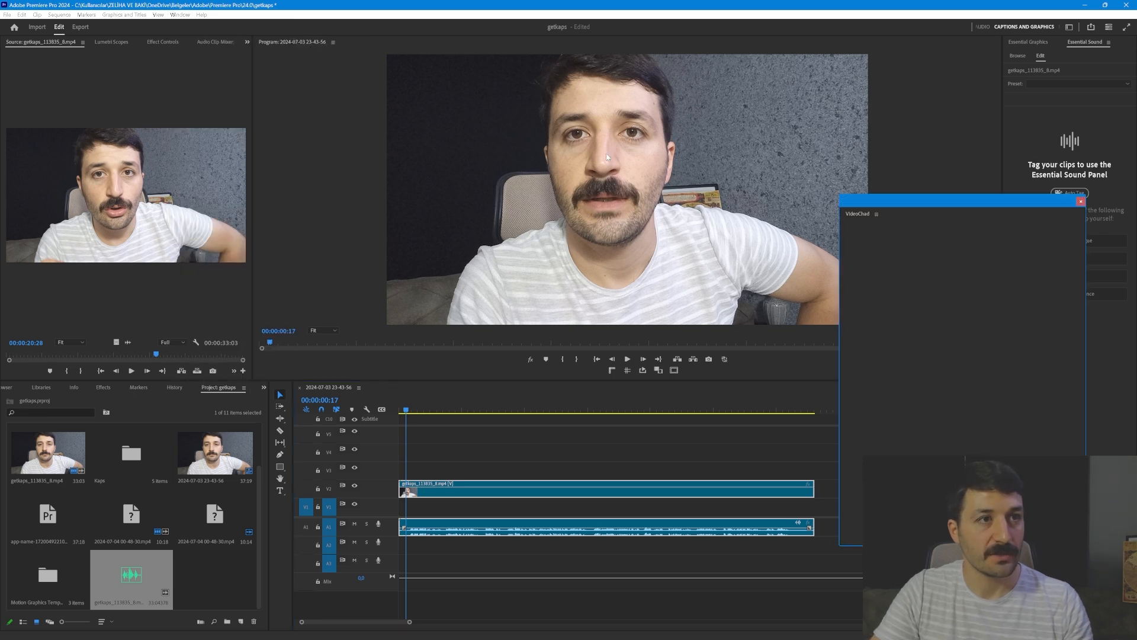
pyautogui.moveTo(968, 207); pyautogui.dragTo(972, 239)
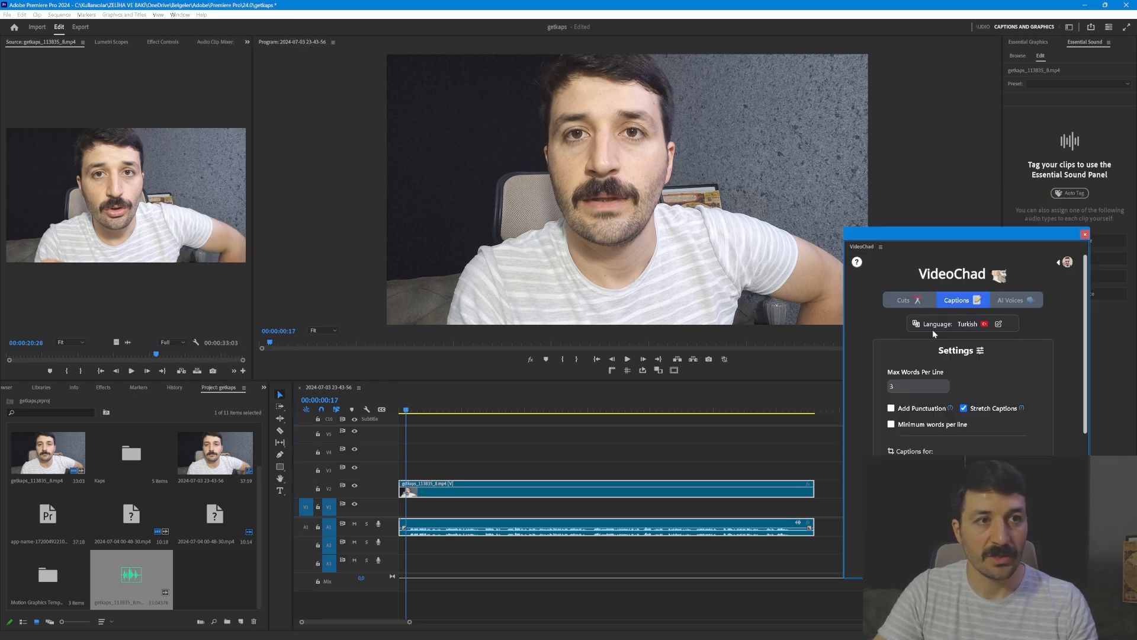
# - Look through VideoChad's Cuts, Captions and AI Voices sections, ending on the Cuts settings
pyautogui.click(915, 303)
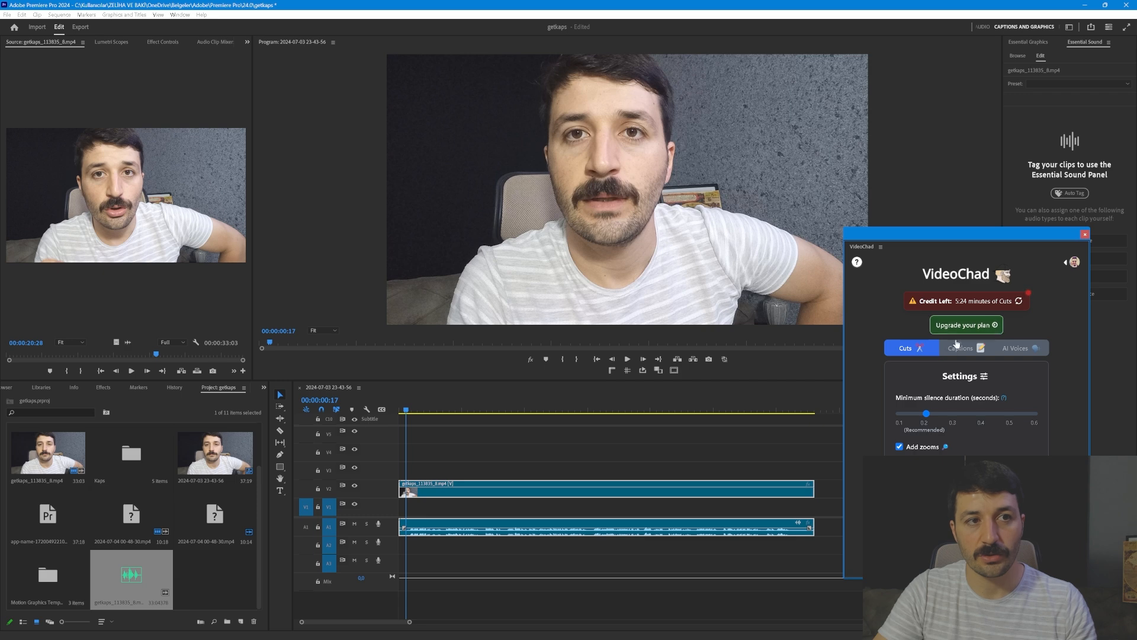
pyautogui.click(953, 349)
pyautogui.click(1015, 300)
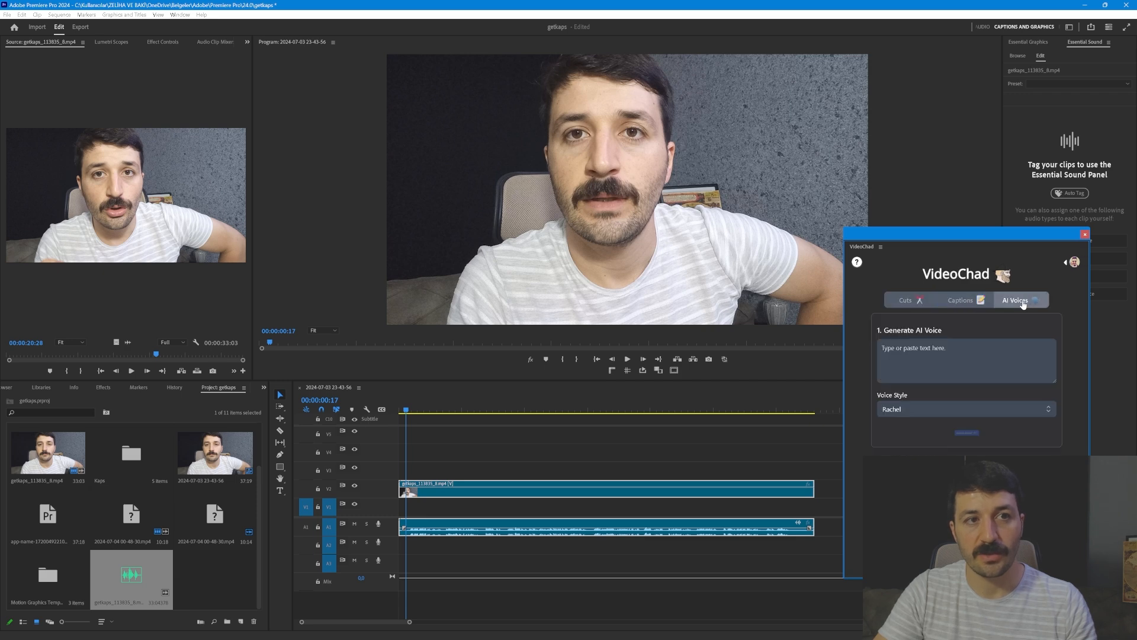
pyautogui.click(905, 302)
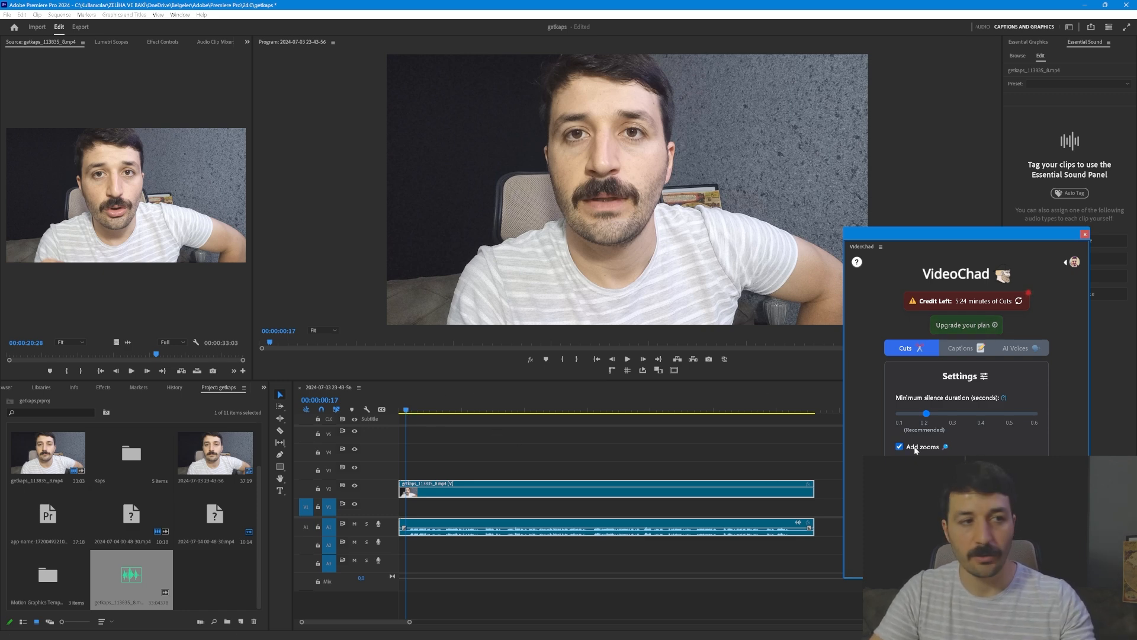
# - Scrub through the clip and mark in and out points around its full length in the sequence
pyautogui.moveTo(406, 411)
pyautogui.mouseDown()
pyautogui.moveTo(395, 415)
pyautogui.moveTo(413, 417)
pyautogui.mouseUp()
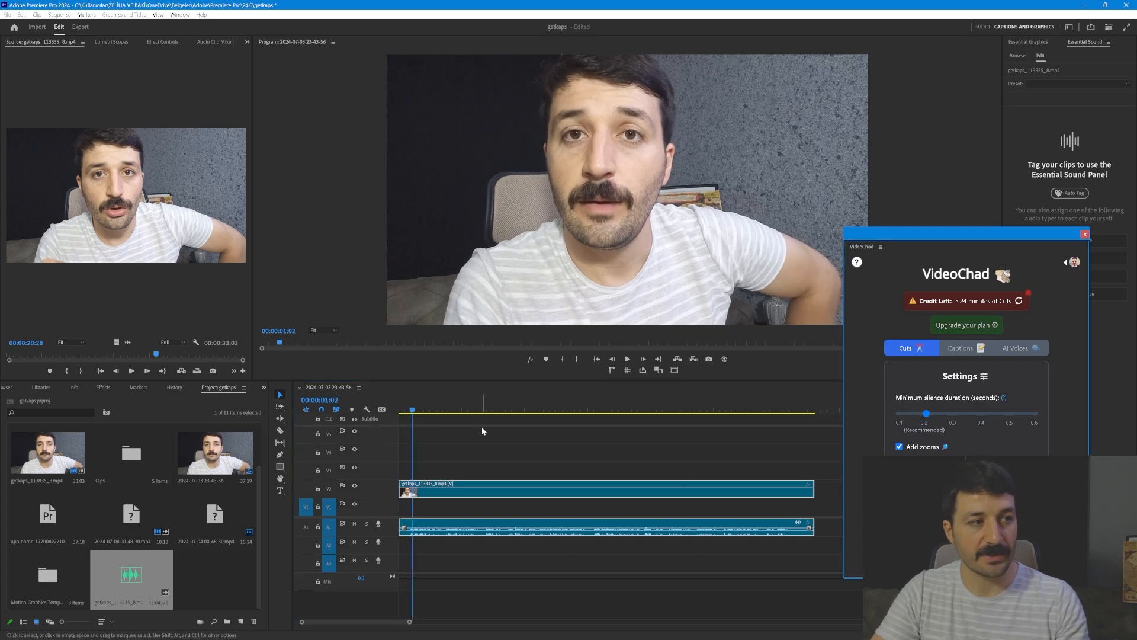
pyautogui.moveTo(413, 417); pyautogui.dragTo(728, 428)
pyautogui.press('i')
pyautogui.press('o')
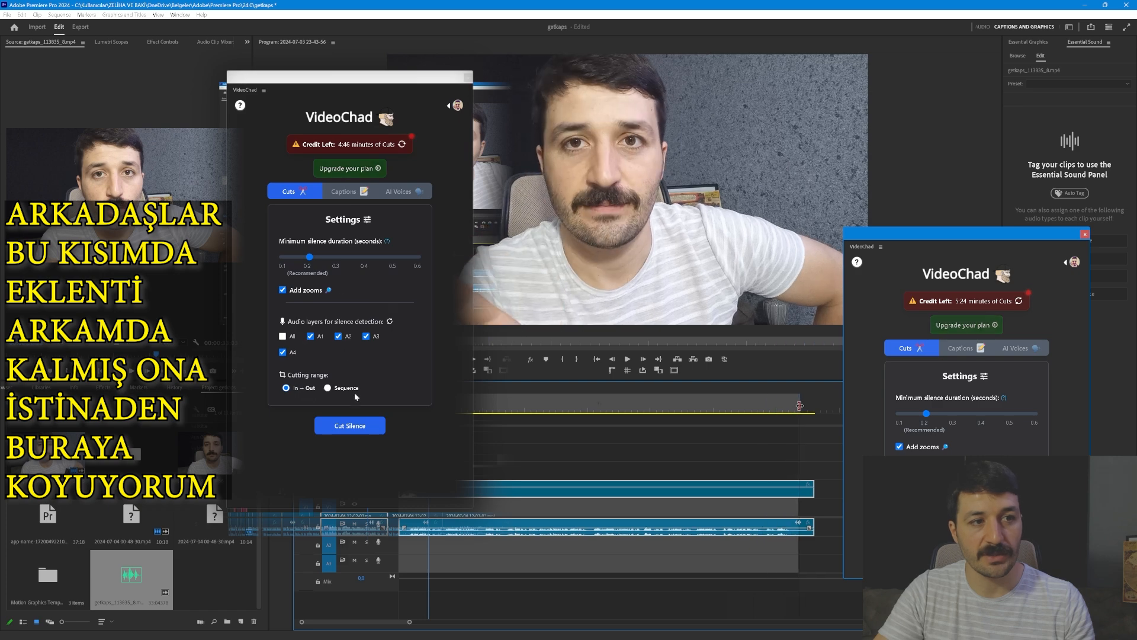
# - Switch VideoChad's cutting range to Sequence and back to In → Out
pyautogui.click(344, 426)
pyautogui.click(328, 388)
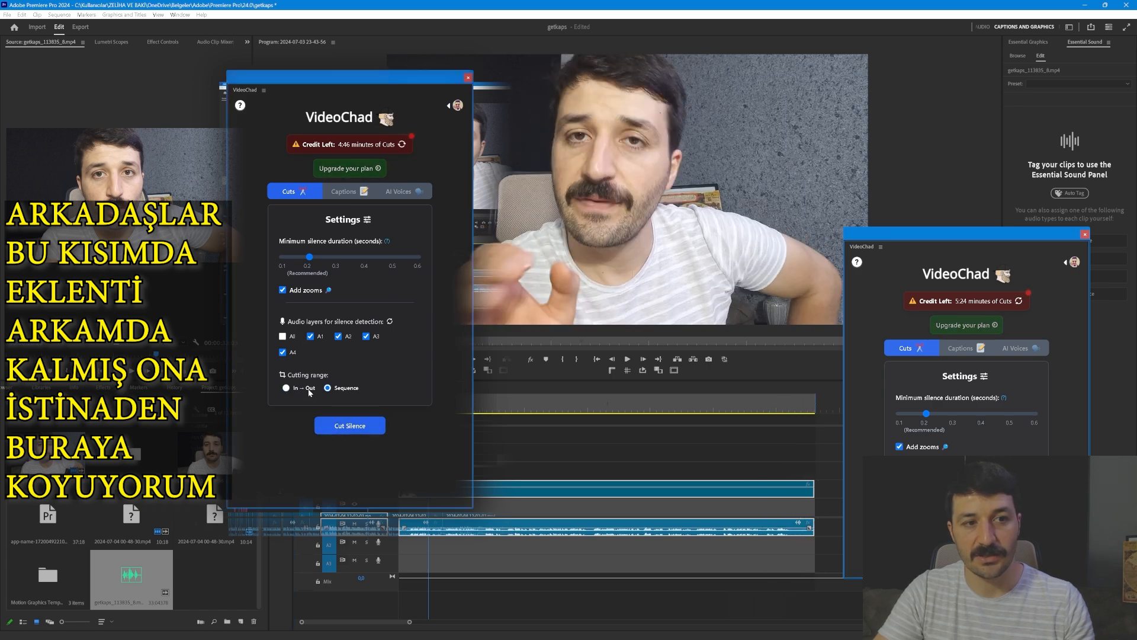
pyautogui.click(287, 387)
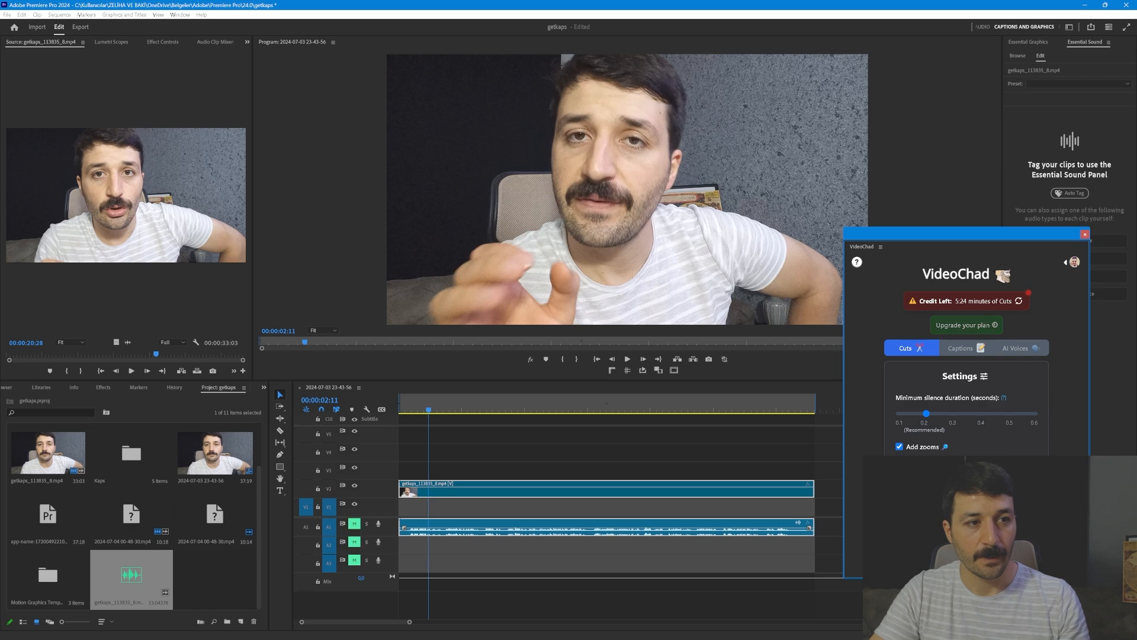
# - Unmute audio track A1 and cut the silences from the marked range with zooms added
pyautogui.click(353, 524)
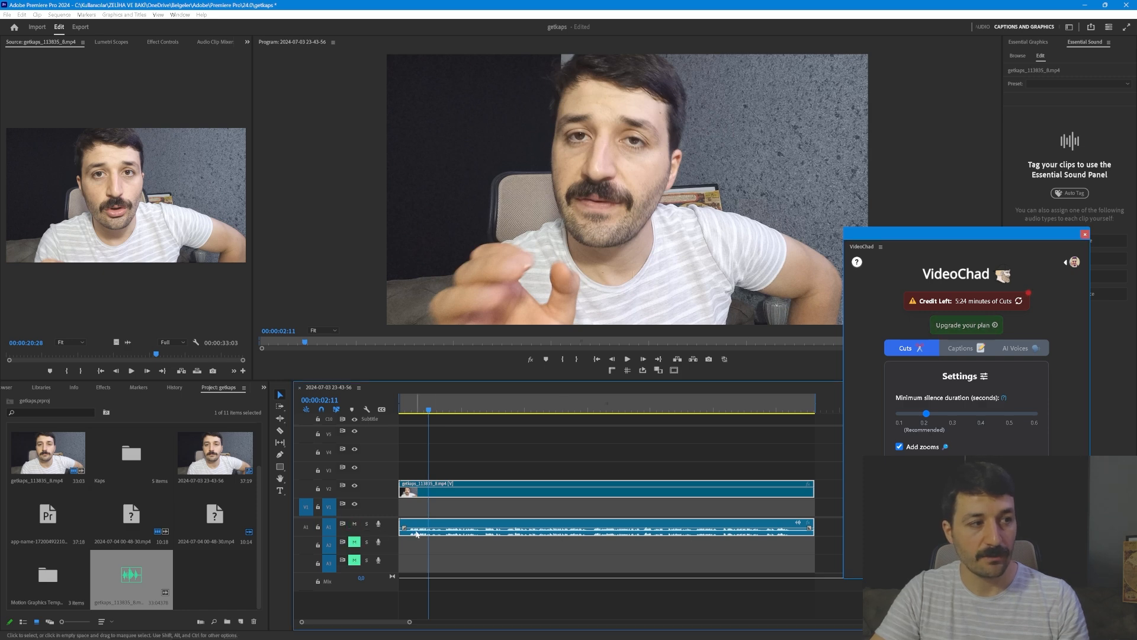
pyautogui.click(967, 510)
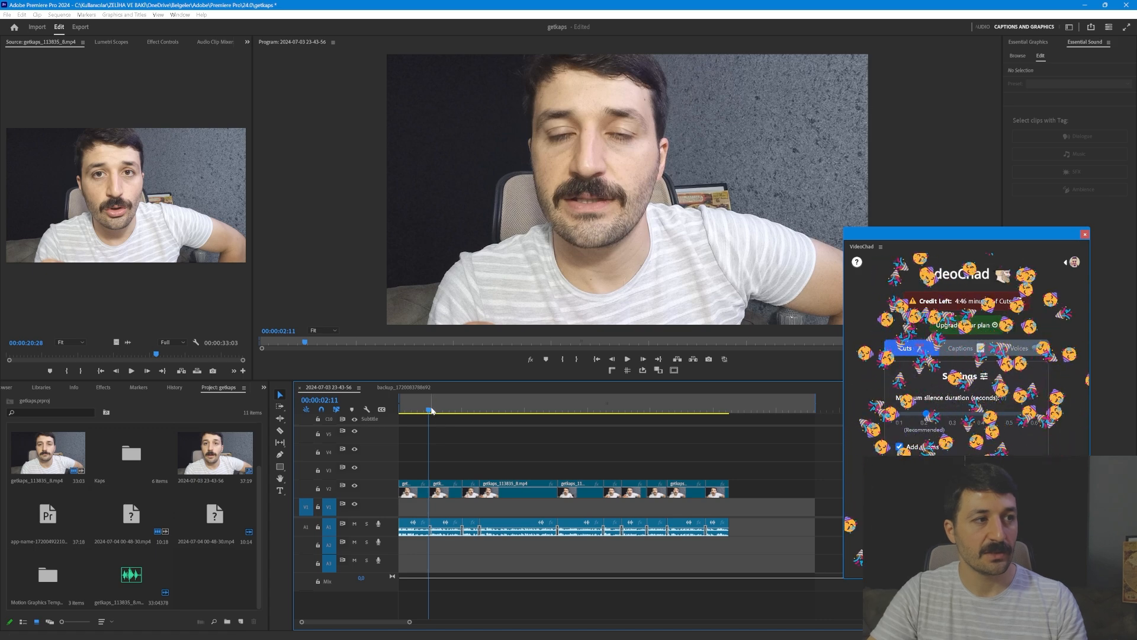
# - Play back sections of the cut sequence to review the cuts and zooms, and return the playhead near the start
pyautogui.moveTo(428, 410); pyautogui.dragTo(405, 412)
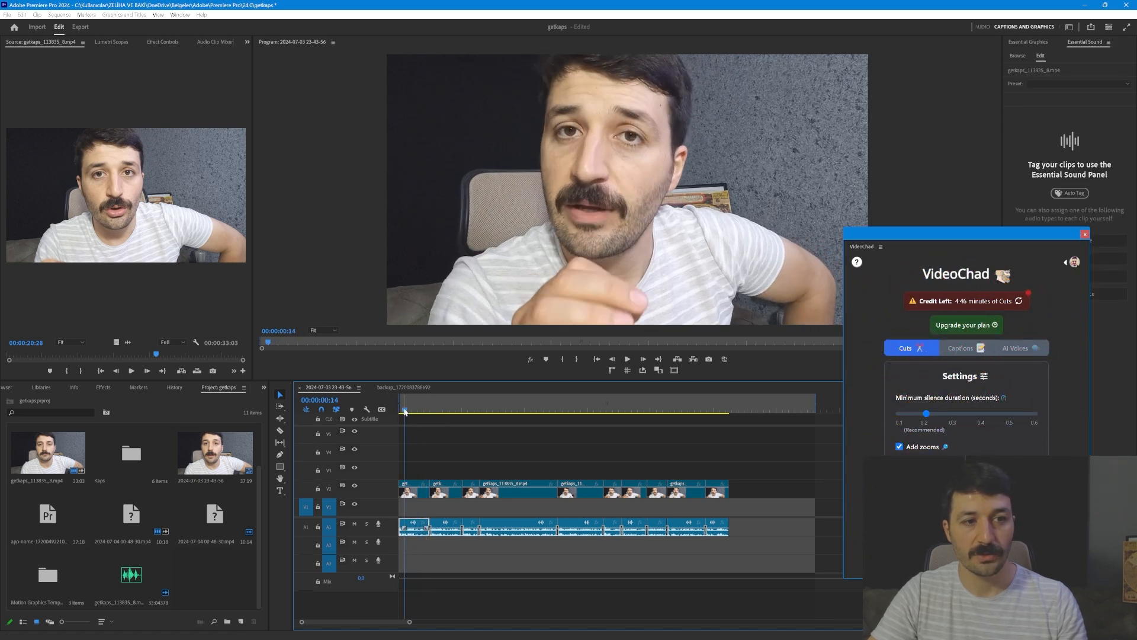
pyautogui.press('space')
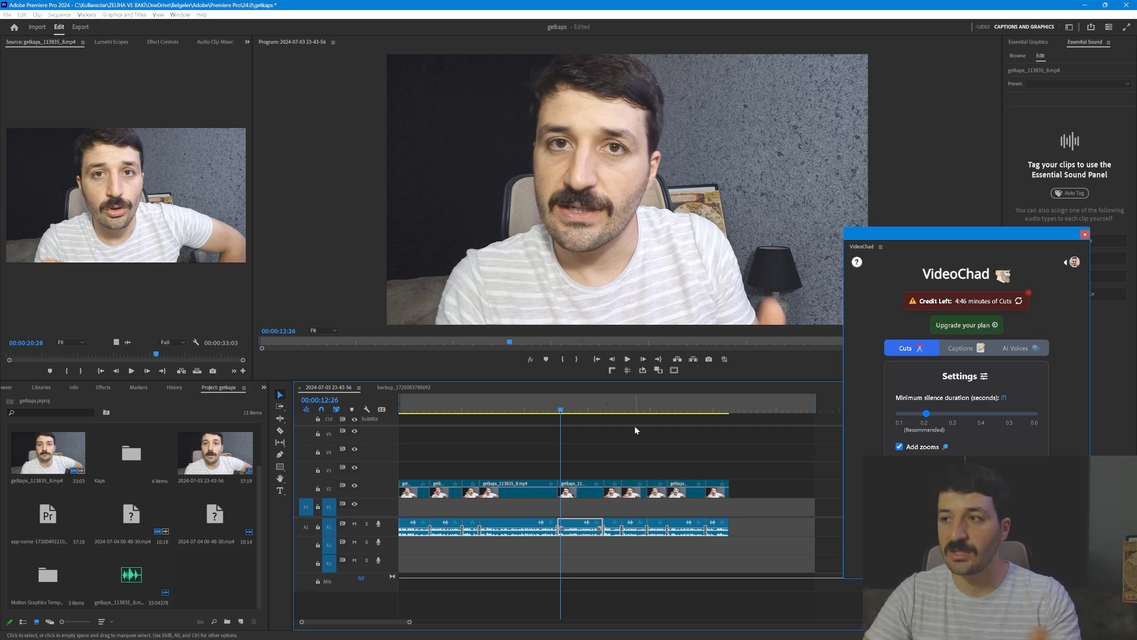
pyautogui.click(567, 410)
pyautogui.press('space')
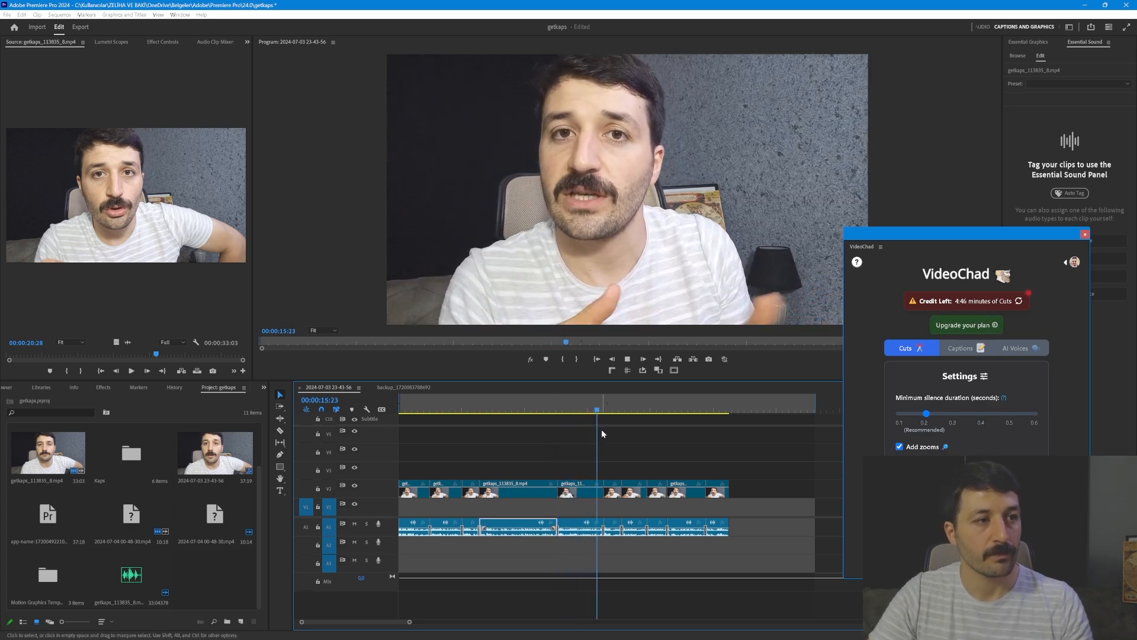
pyautogui.press('space')
pyautogui.moveTo(615, 410); pyautogui.dragTo(420, 410)
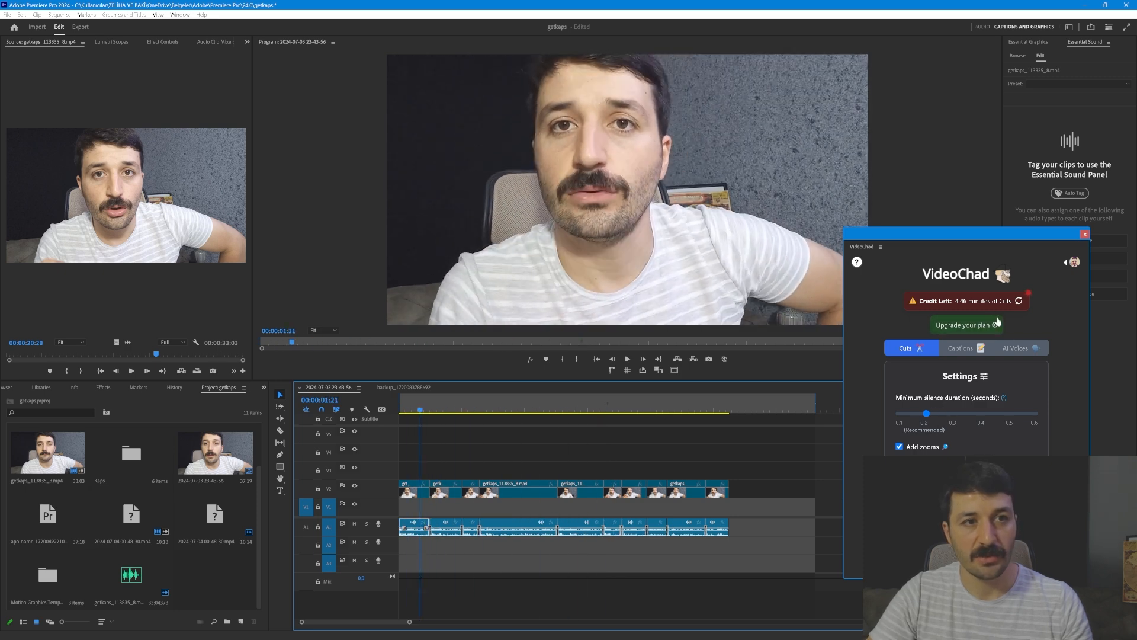
# - Open VideoChad's caption settings and browse the available languages, leaving Turkish selected
pyautogui.click(969, 349)
pyautogui.scroll(-3, 1004, 393)
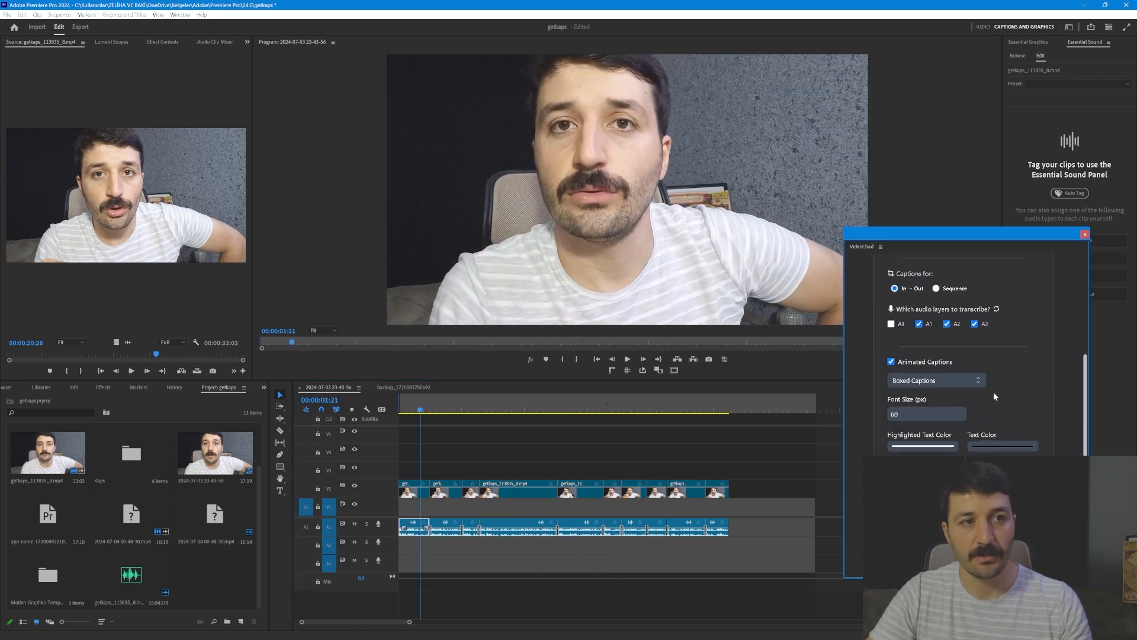
pyautogui.scroll(1, 986, 376)
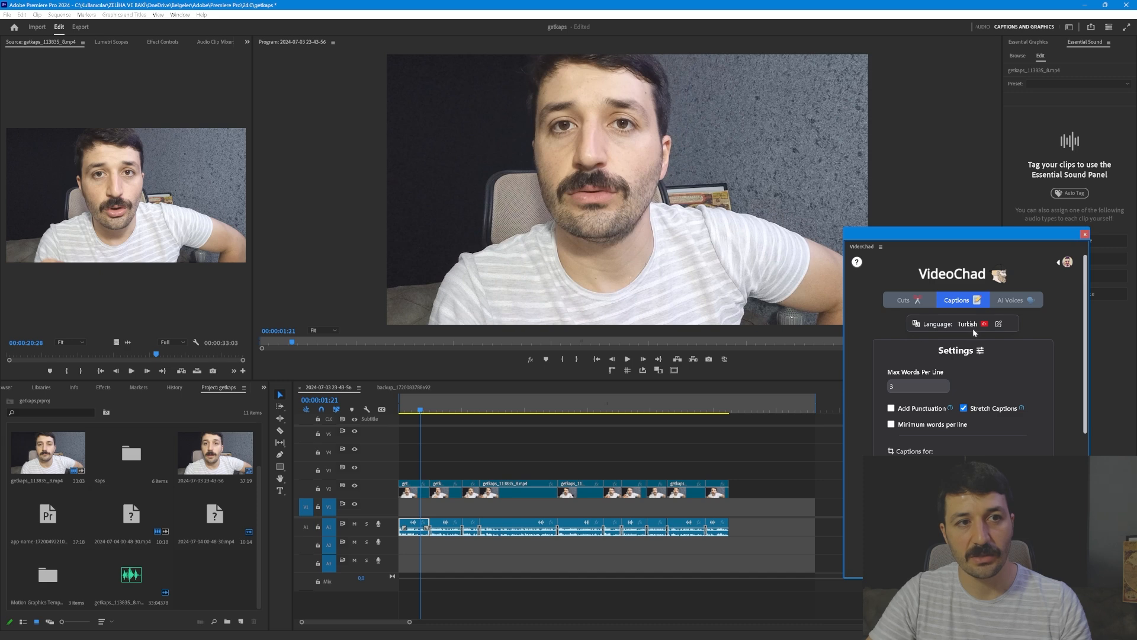
pyautogui.click(972, 325)
pyautogui.moveTo(1009, 341); pyautogui.dragTo(1011, 365)
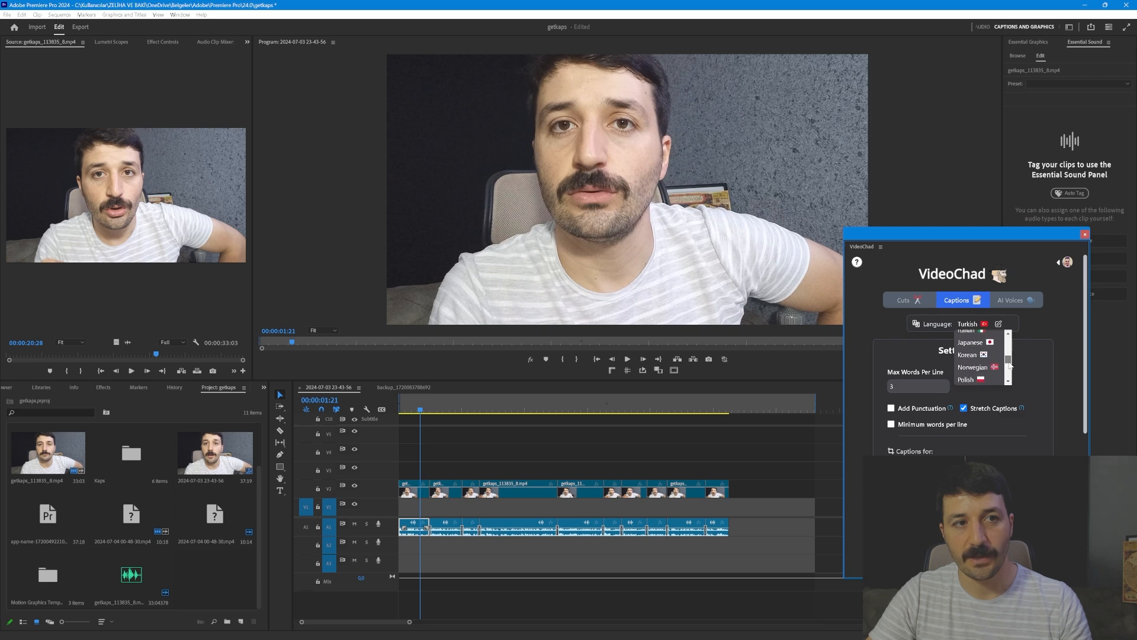
pyautogui.click(975, 327)
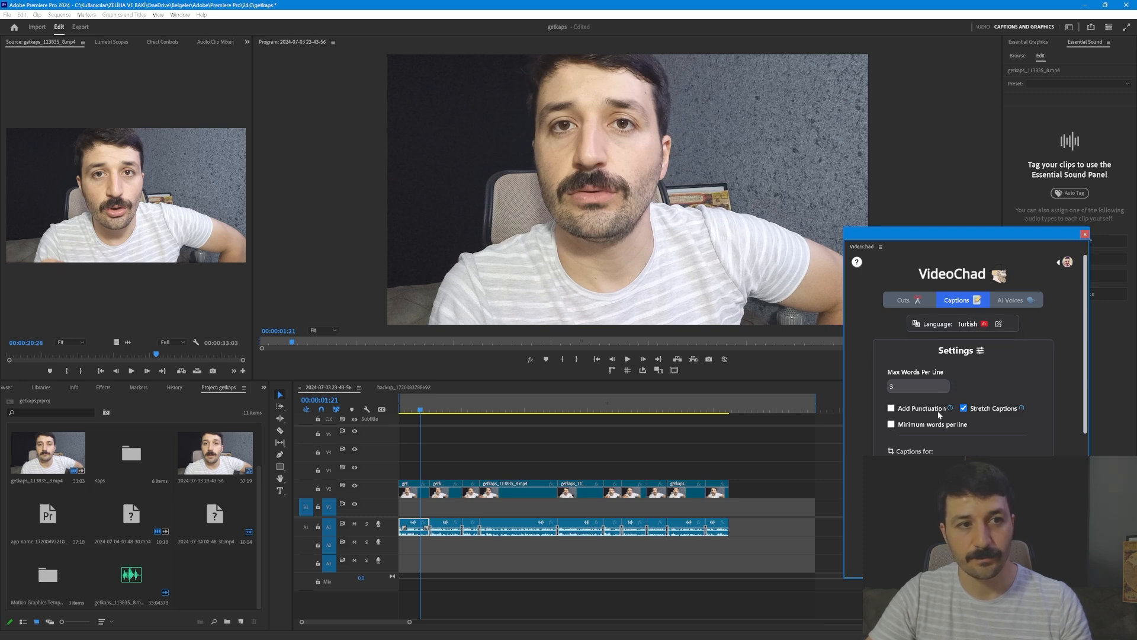
# - Set the captions to cover the whole sequence and transcribe all audio layers
pyautogui.scroll(-3, 937, 410)
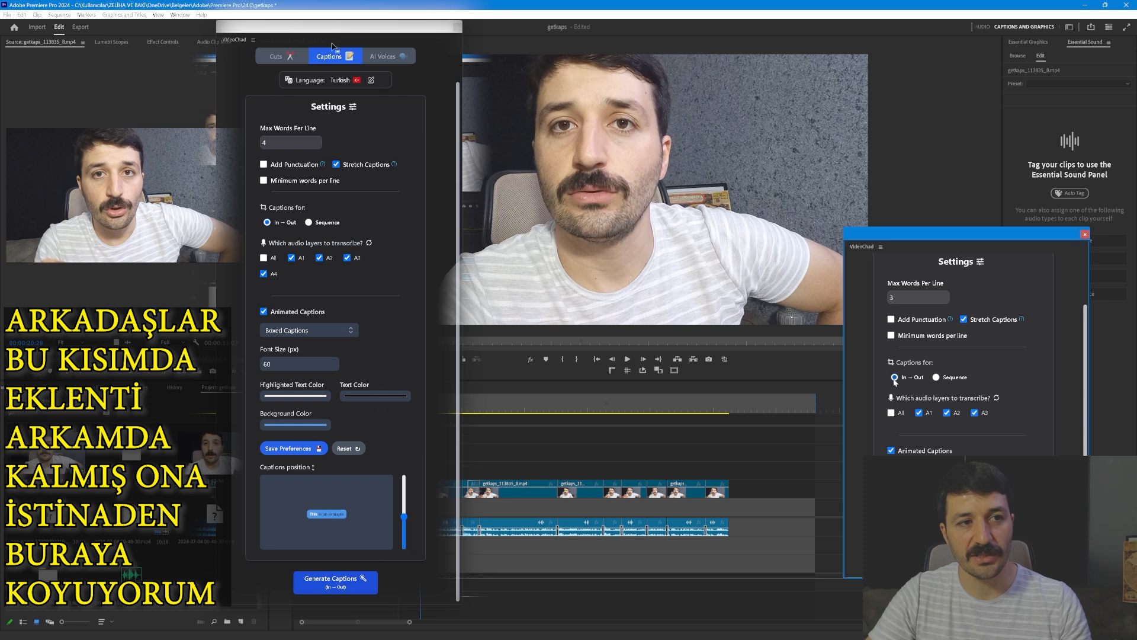
pyautogui.click(936, 377)
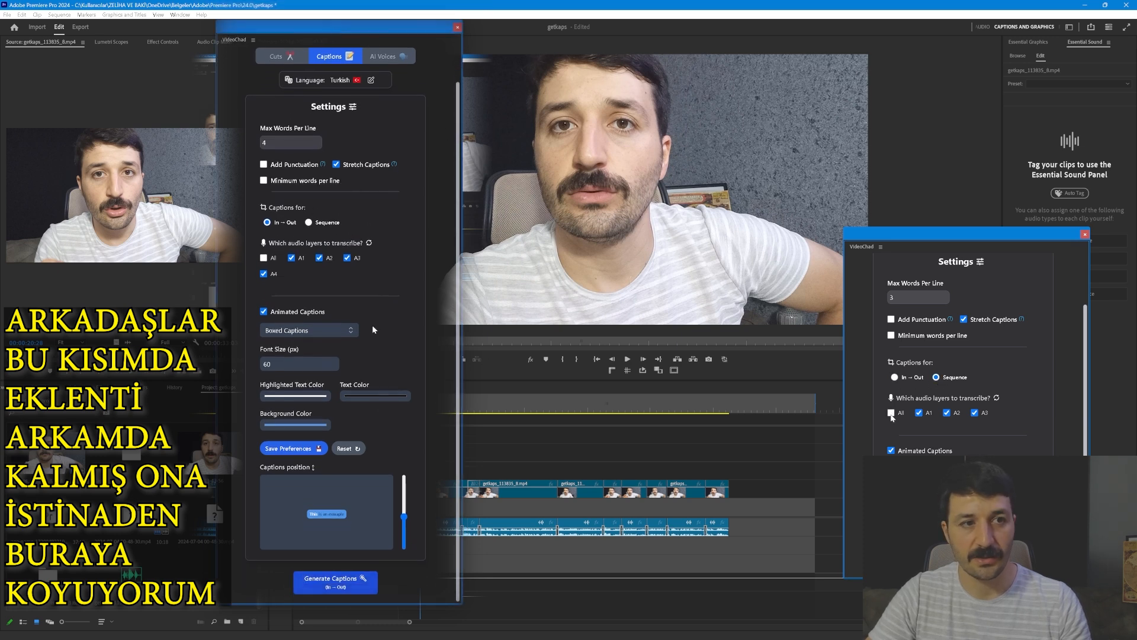
pyautogui.scroll(-1, 1017, 425)
# - Browse the animated caption styles and choose Hormozi (Jumping)
pyautogui.click(939, 426)
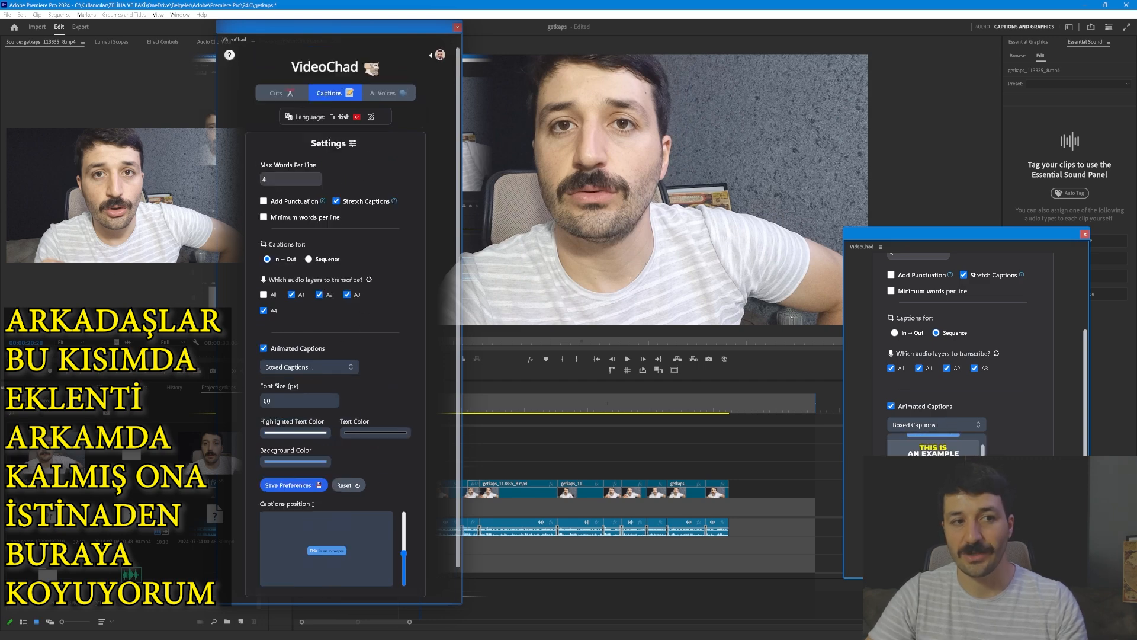
pyautogui.scroll(-1, 950, 454)
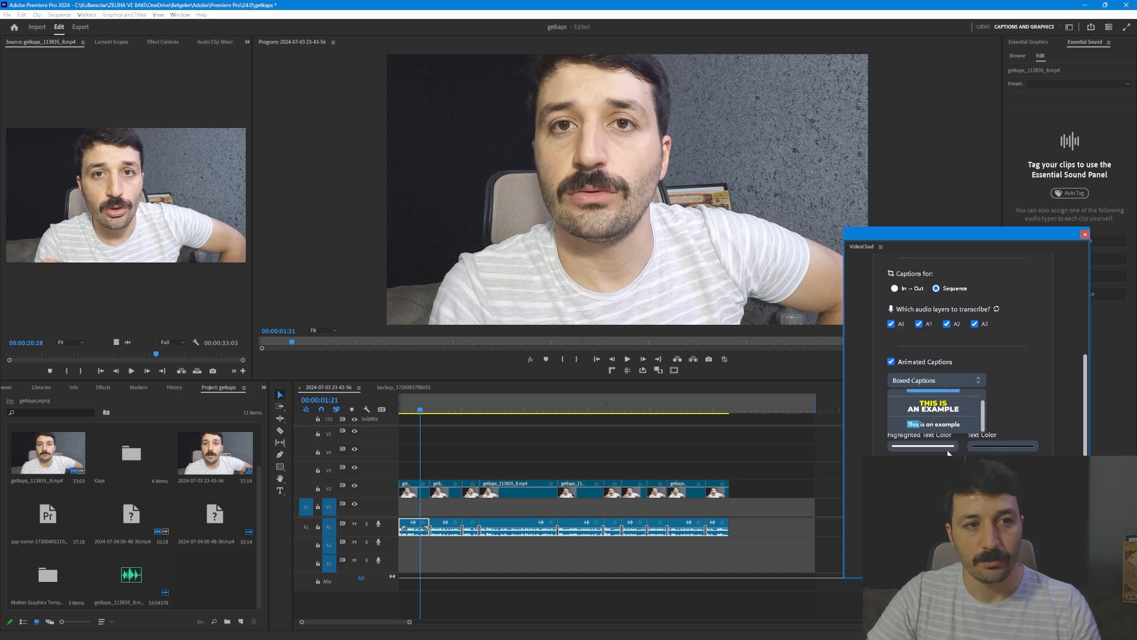
pyautogui.scroll(1, 996, 410)
pyautogui.scroll(1, 958, 454)
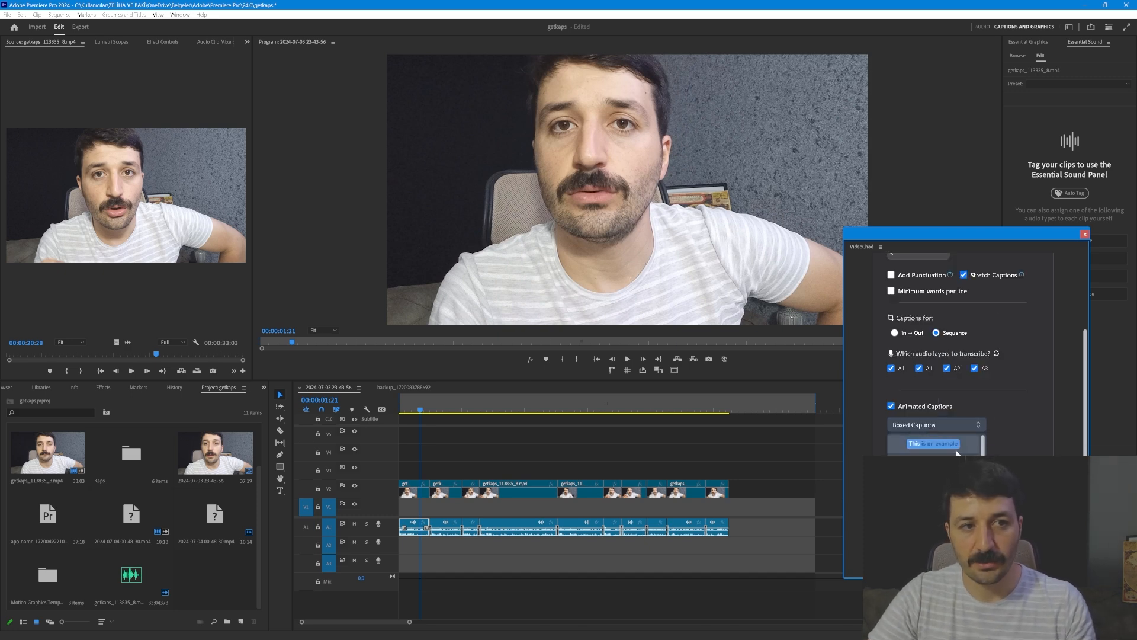
pyautogui.scroll(-1, 957, 453)
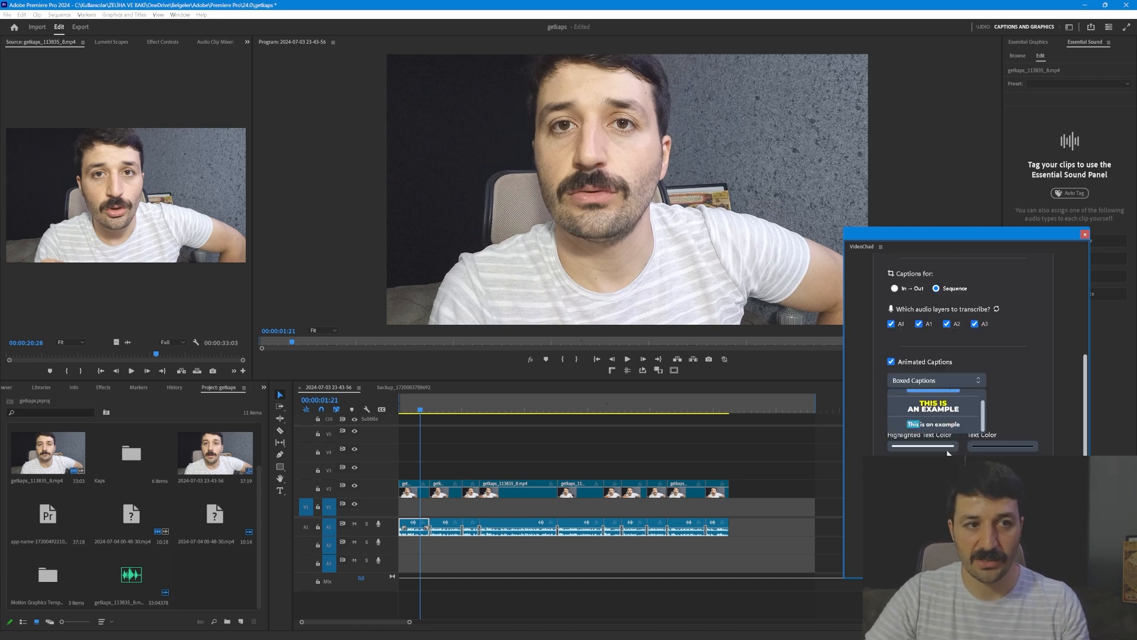
pyautogui.click(955, 409)
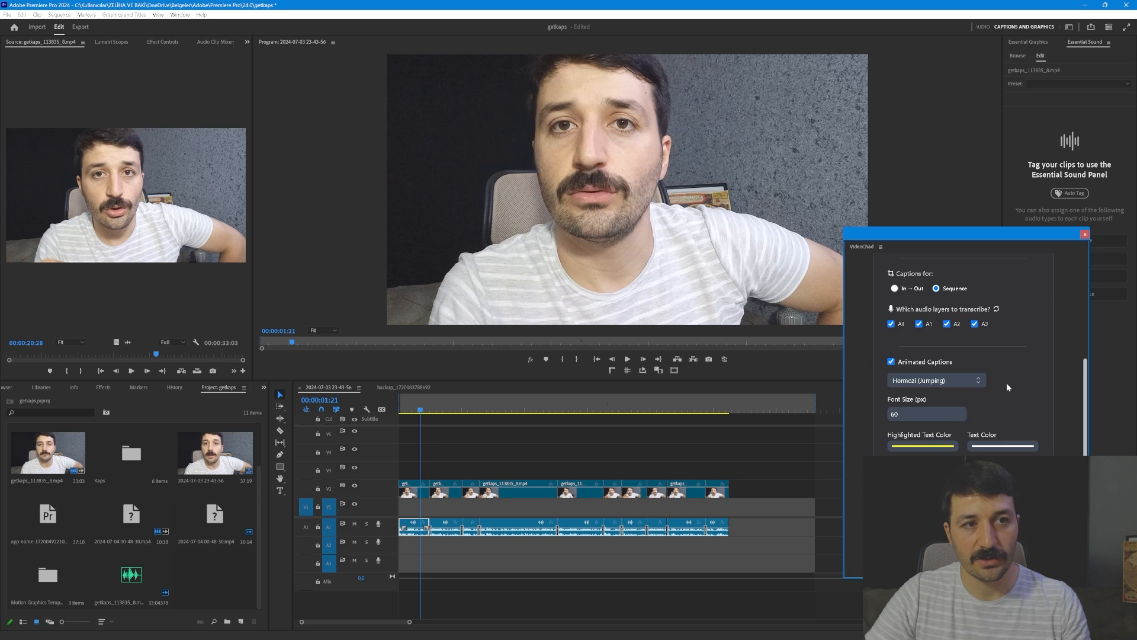
# - Examine the color choices for the highlighted text and the regular text, keeping both colors as they are
pyautogui.scroll(-1, 965, 421)
pyautogui.click(954, 403)
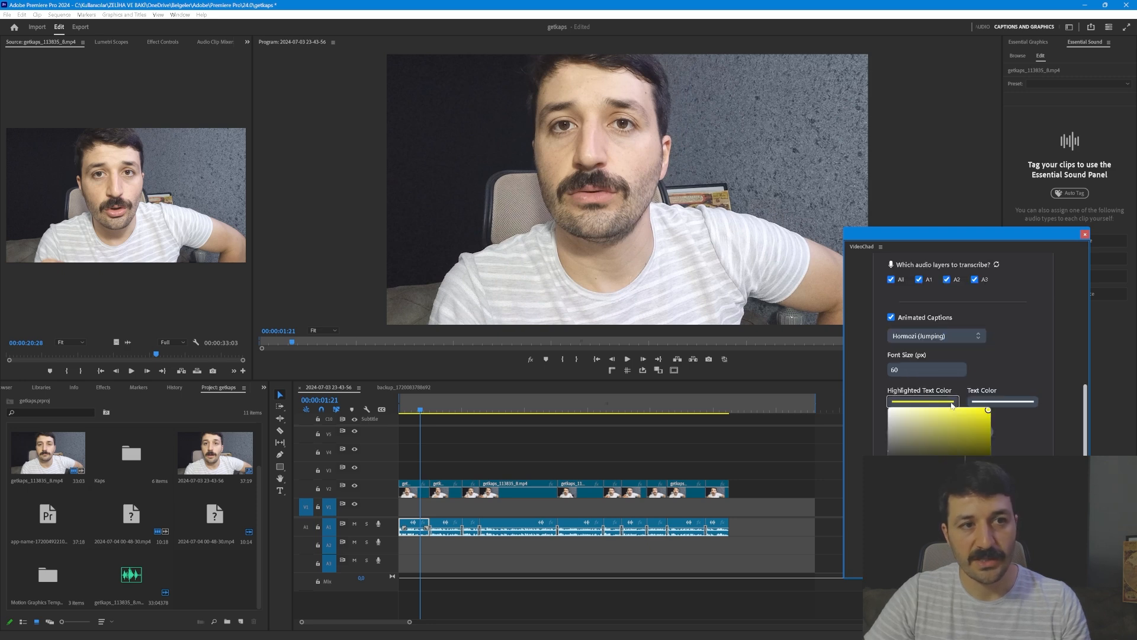
pyautogui.click(1004, 403)
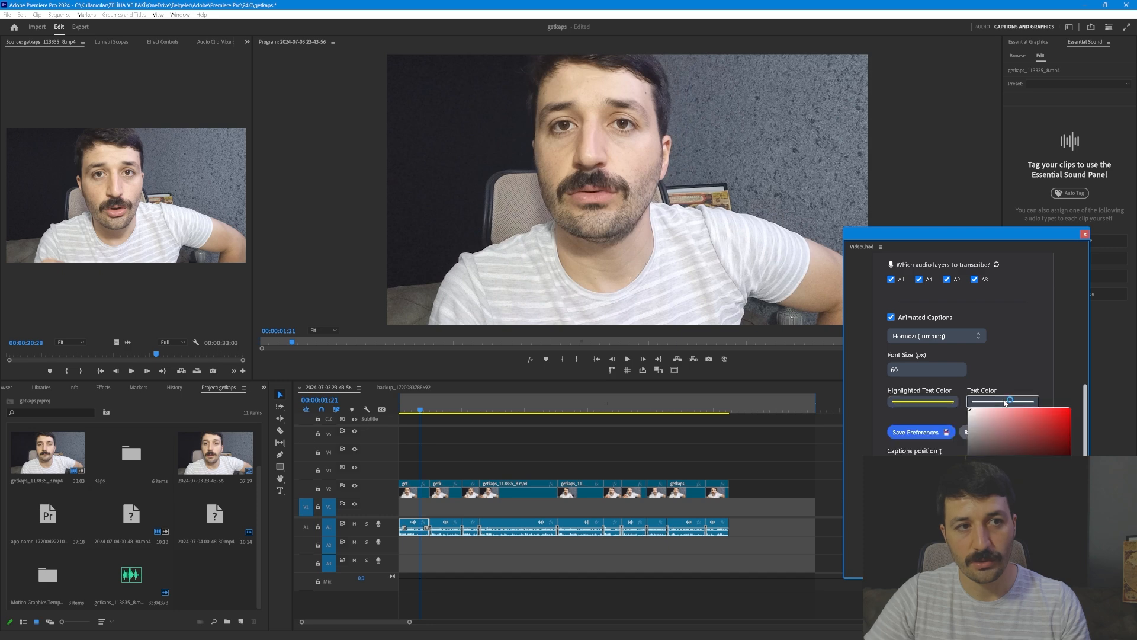
pyautogui.click(1011, 371)
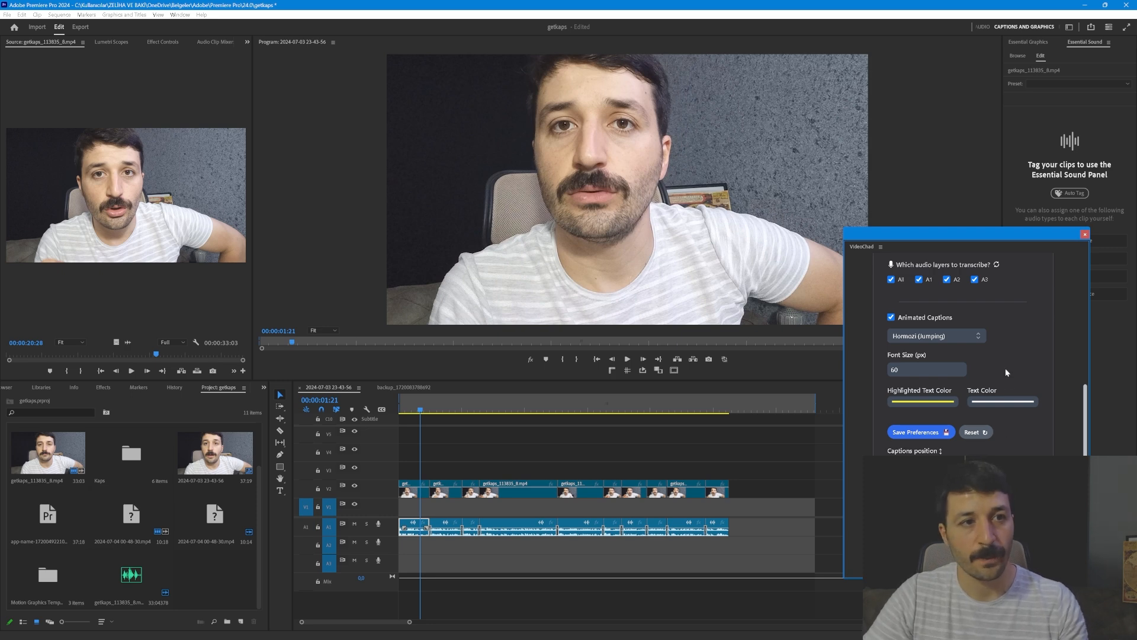
# - Set the caption font size to 77 px and the maximum words per line to 4, and generate the captions
pyautogui.scroll(1, 1006, 371)
pyautogui.click(960, 417)
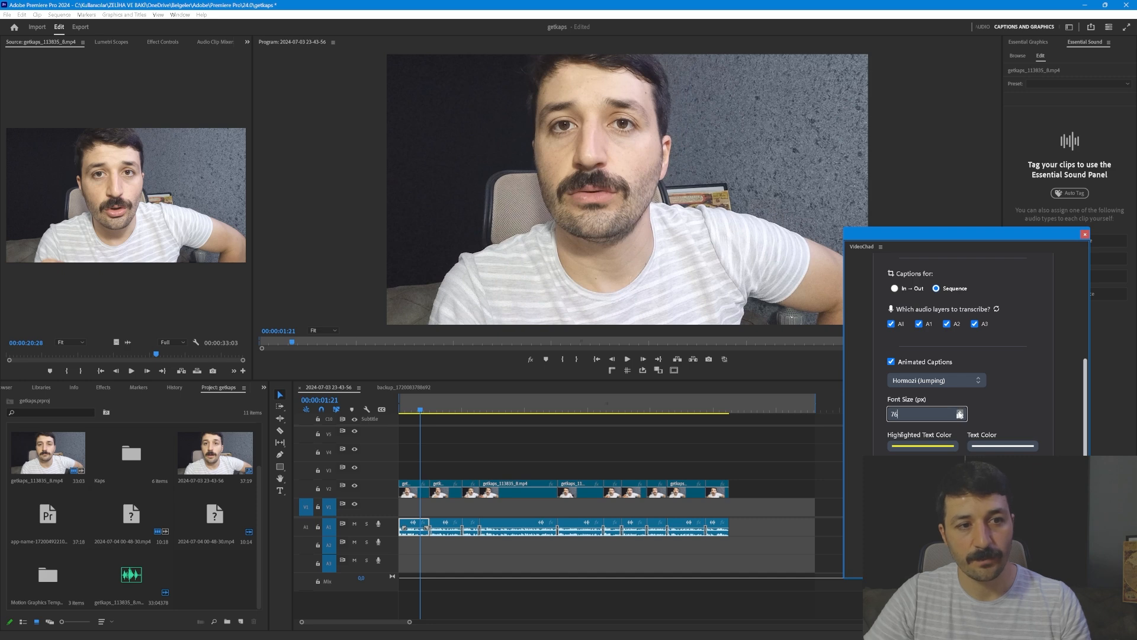
pyautogui.scroll(4, 1007, 379)
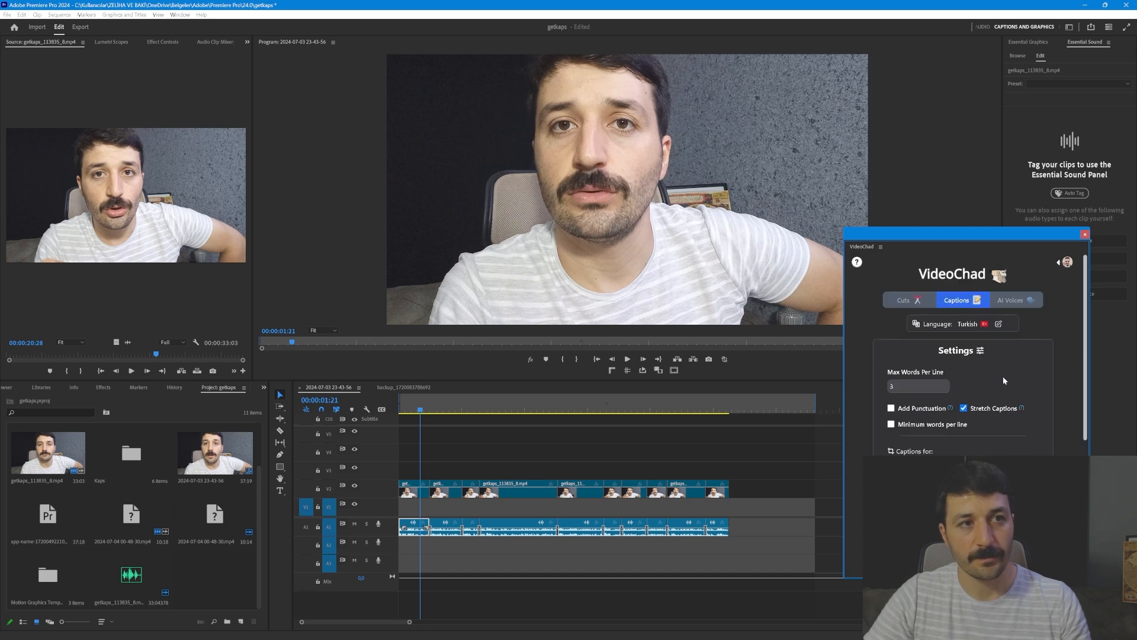
pyautogui.scroll(-4, 949, 408)
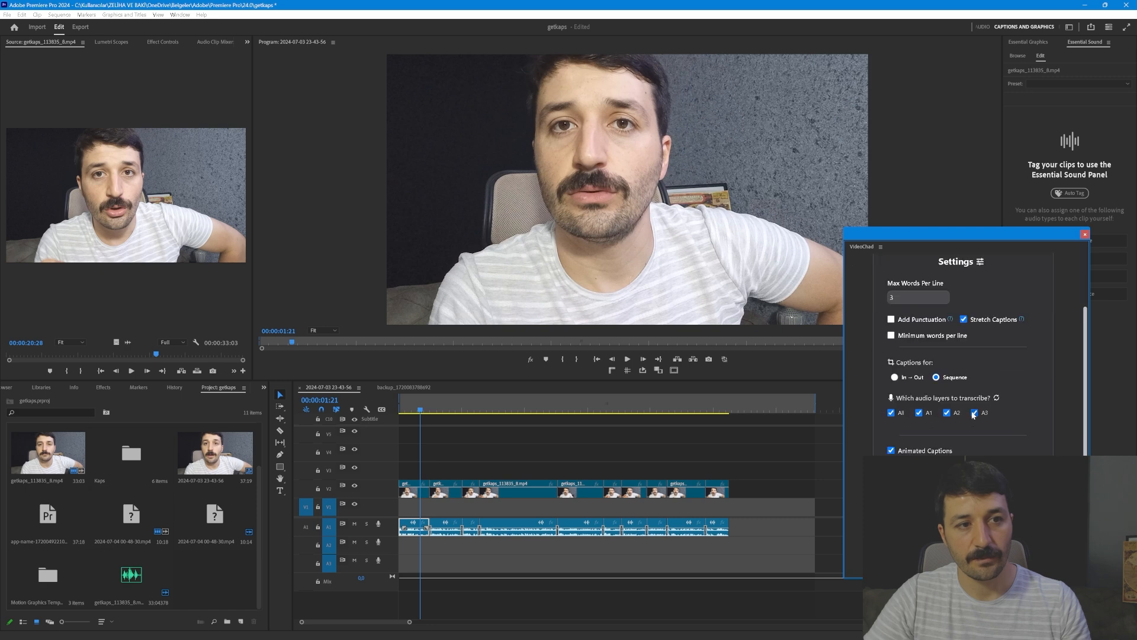
pyautogui.scroll(3, 987, 392)
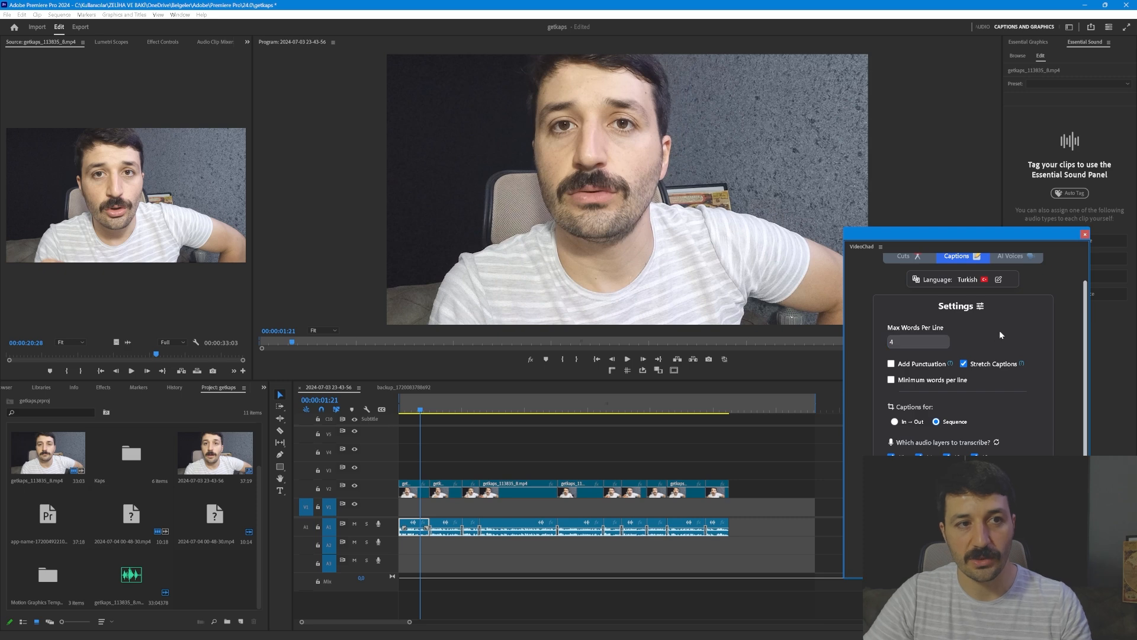
pyautogui.scroll(-1, 1007, 448)
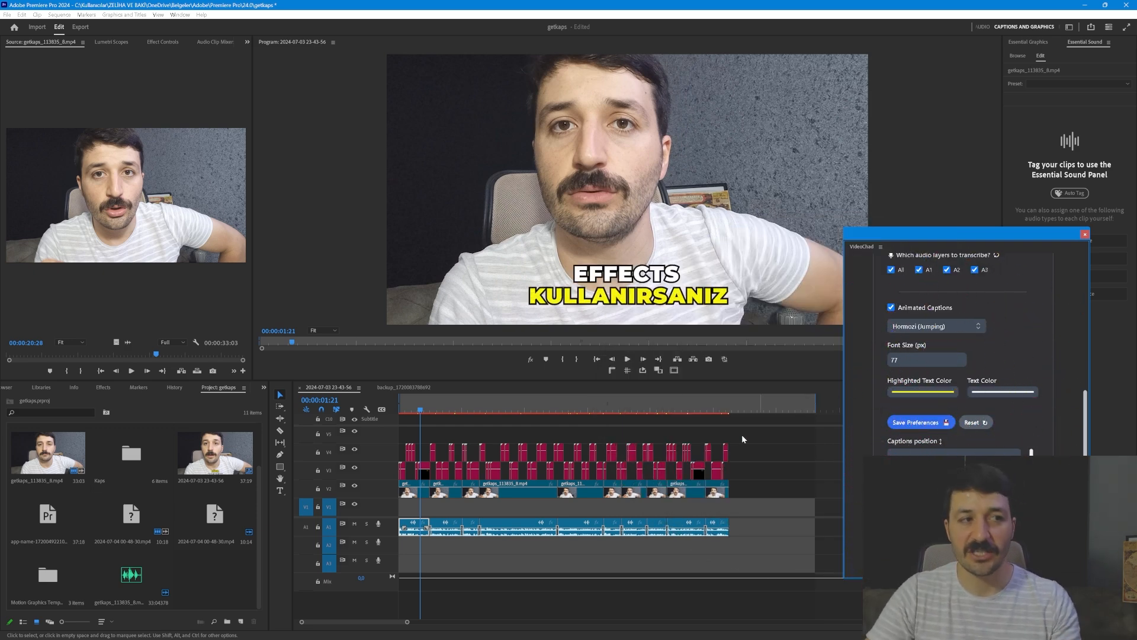
# - Play back part of the captioned sequence to review the animated captions
pyautogui.moveTo(422, 411); pyautogui.dragTo(522, 411)
pyautogui.press('space')
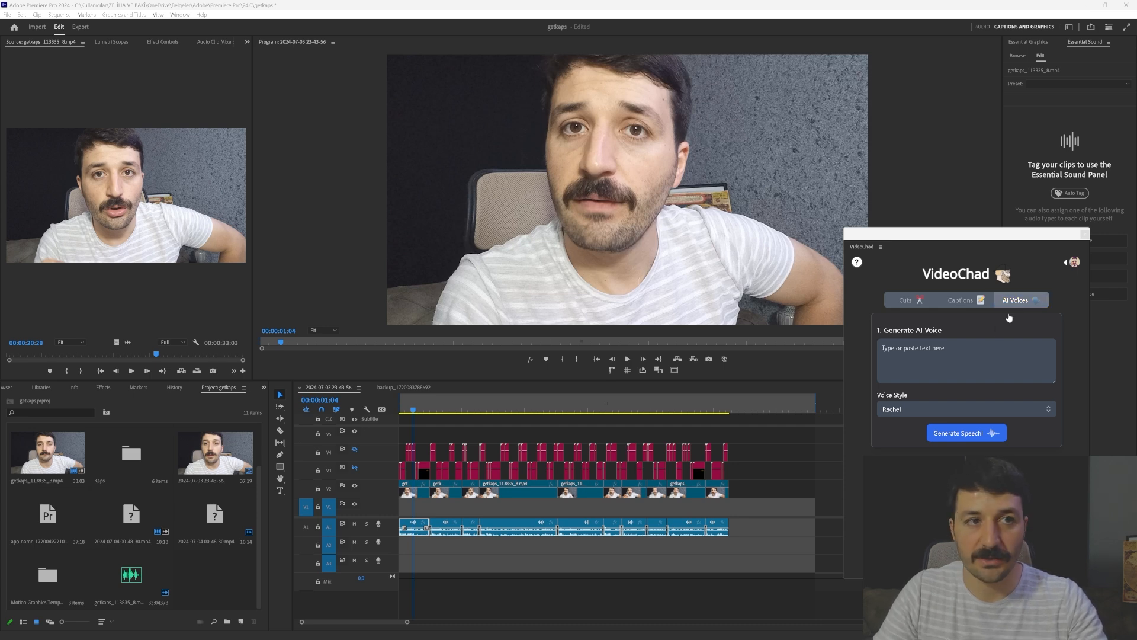
# - Open VideoChad's AI voice generator and paste the prepared Turkish script as its text
pyautogui.click(1010, 318)
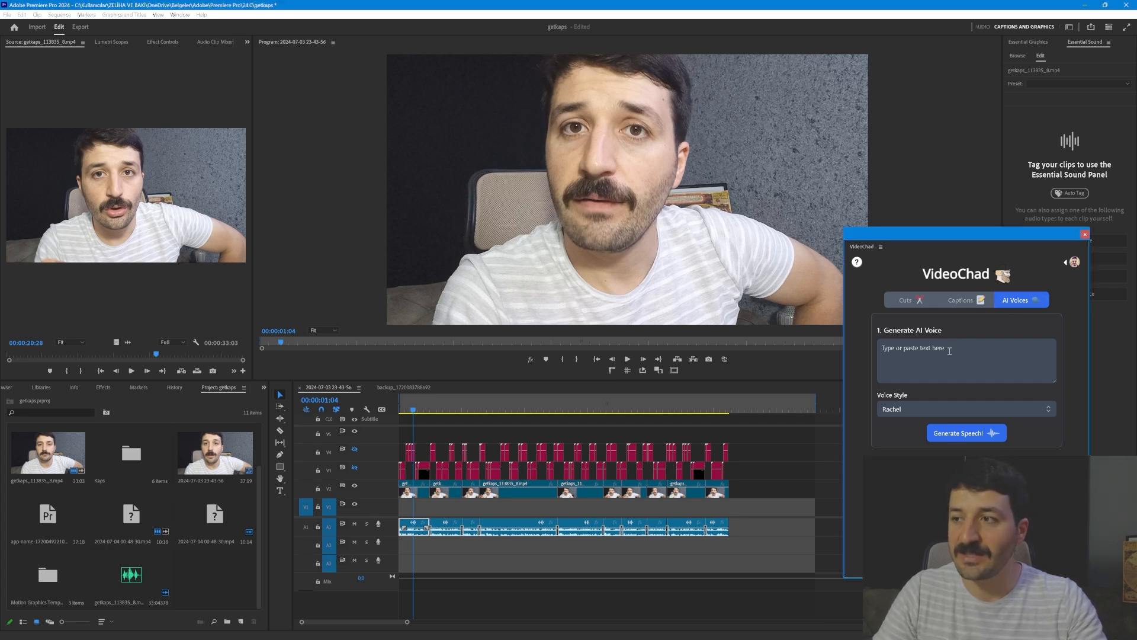
pyautogui.click(950, 351)
pyautogui.hotkey('ctrl', 'v')
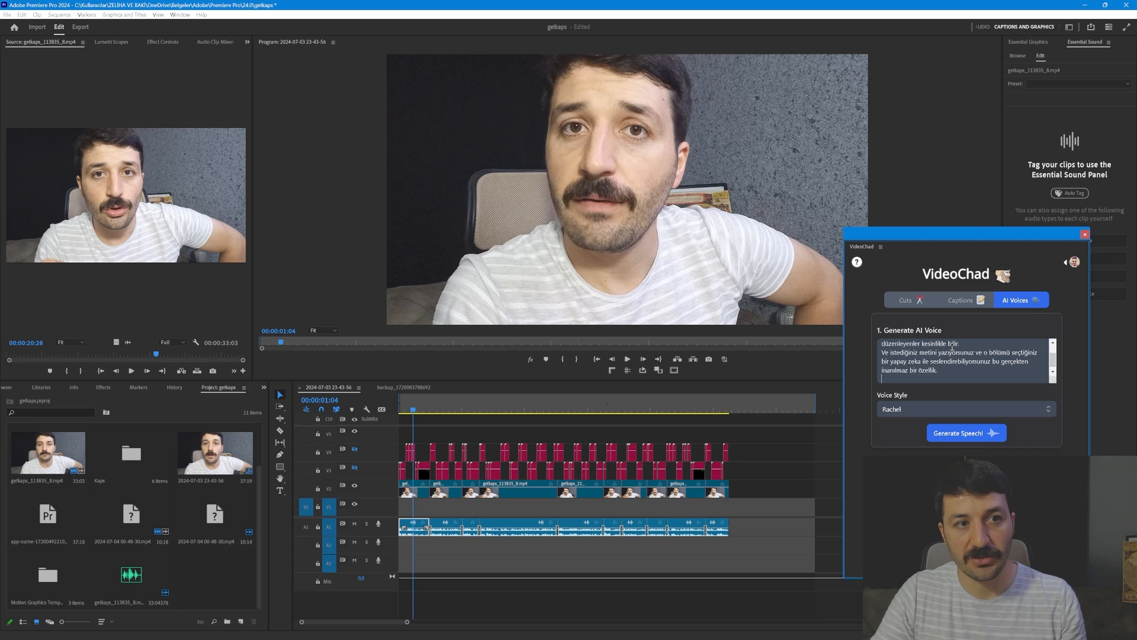
pyautogui.moveTo(1053, 362)
pyautogui.mouseDown()
pyautogui.moveTo(1054, 351)
pyautogui.moveTo(1056, 370)
pyautogui.mouseUp()
# - Listen to the sample of the Adam voice and select it as the voice style
pyautogui.click(901, 416)
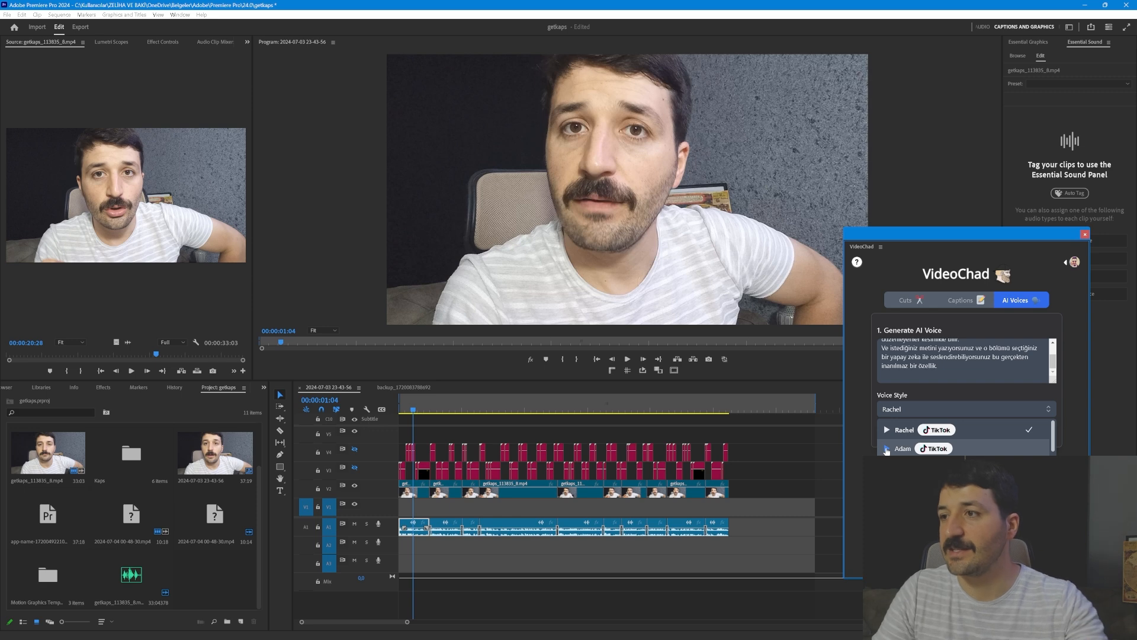
pyautogui.click(887, 449)
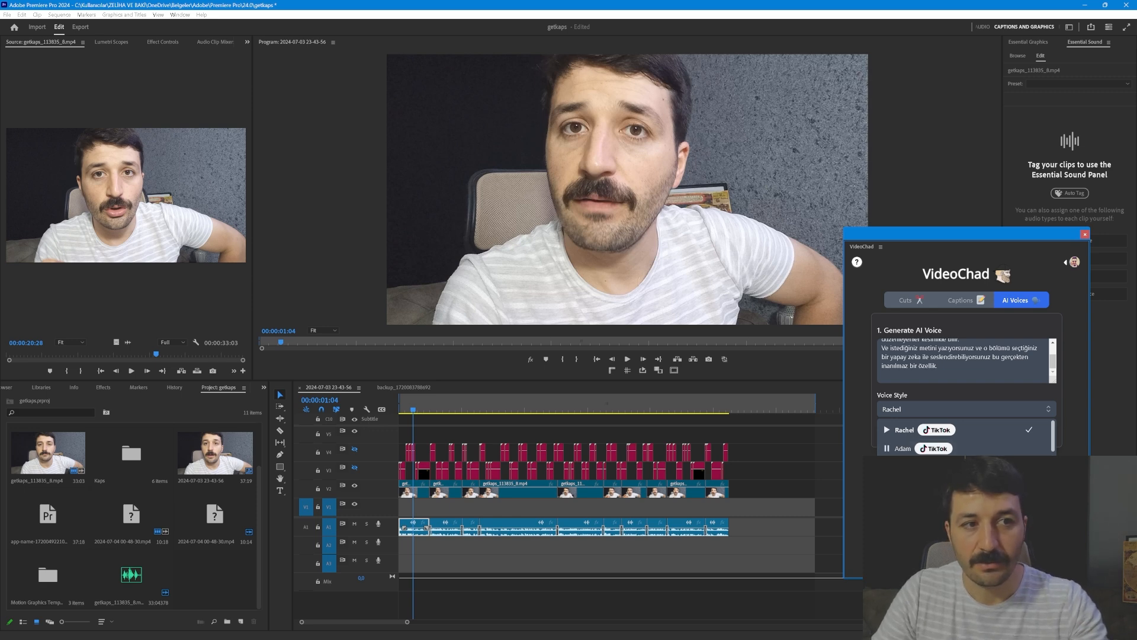
pyautogui.click(902, 449)
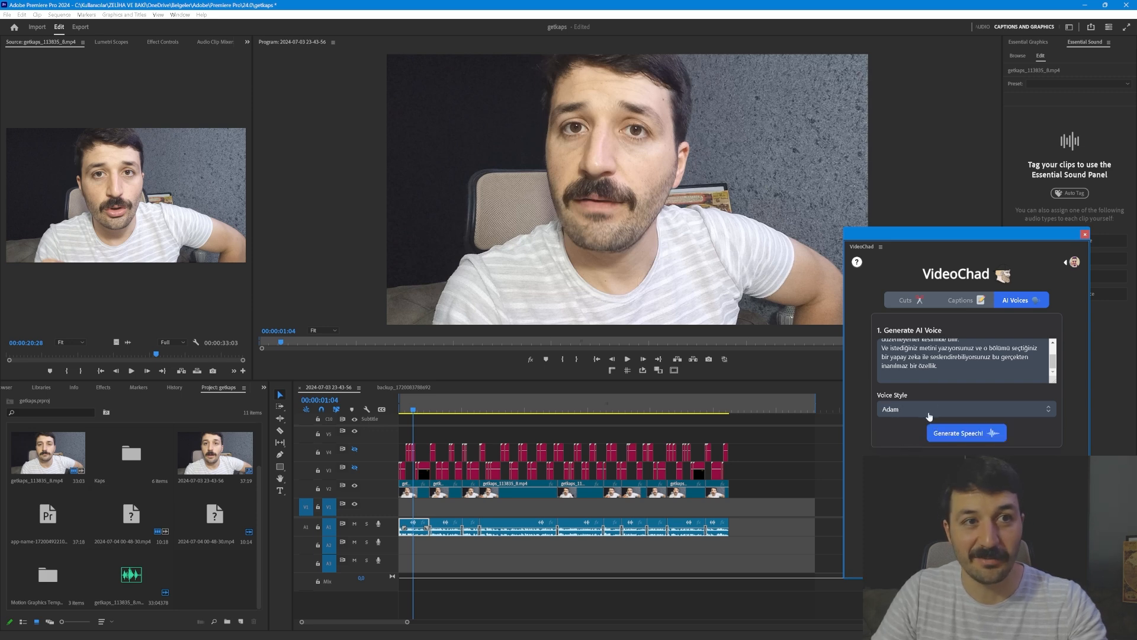
# - Generate the speech from the pasted script and place the resulting audio on track A4 at the sequence start
pyautogui.click(957, 372)
pyautogui.moveTo(957, 372); pyautogui.dragTo(1051, 356)
pyautogui.scroll(-1, 1016, 360)
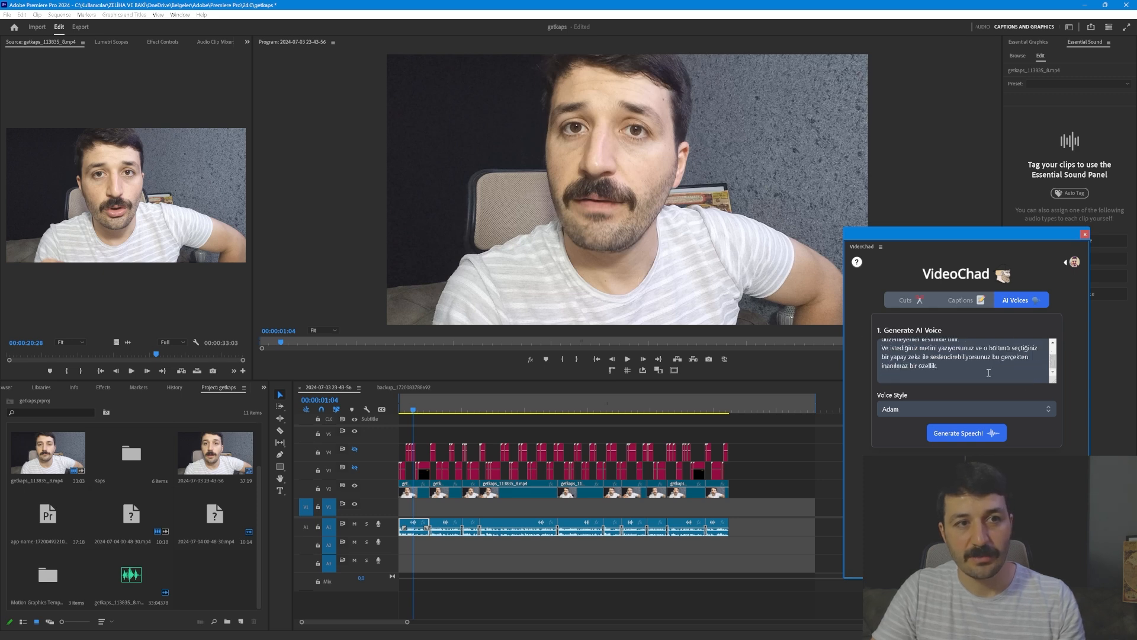
pyautogui.click(974, 439)
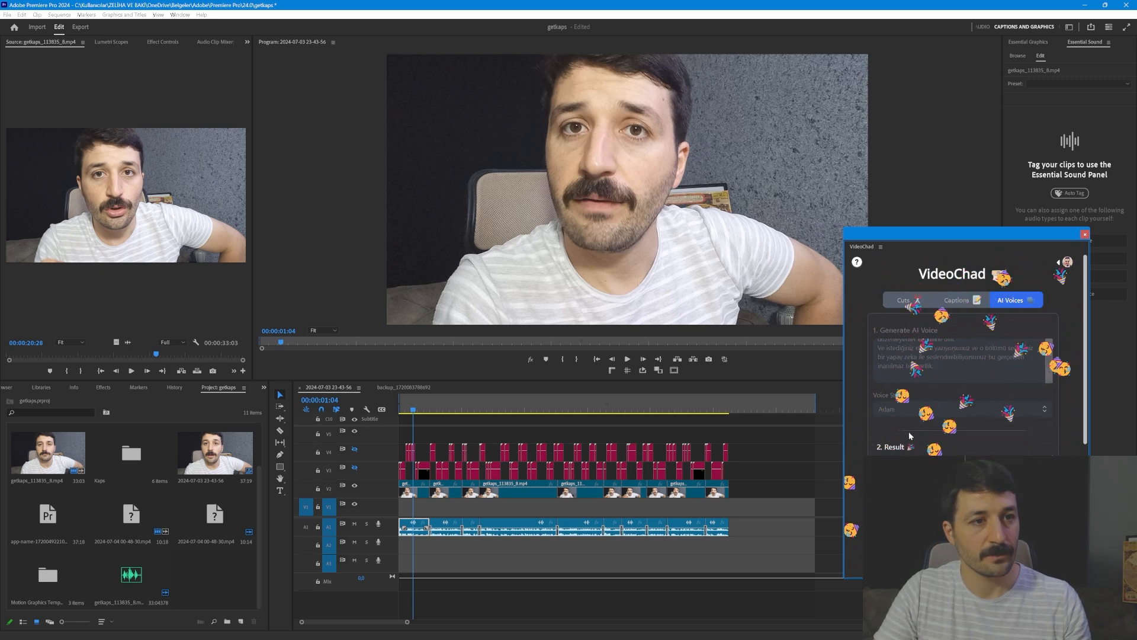
pyautogui.scroll(-2, 967, 403)
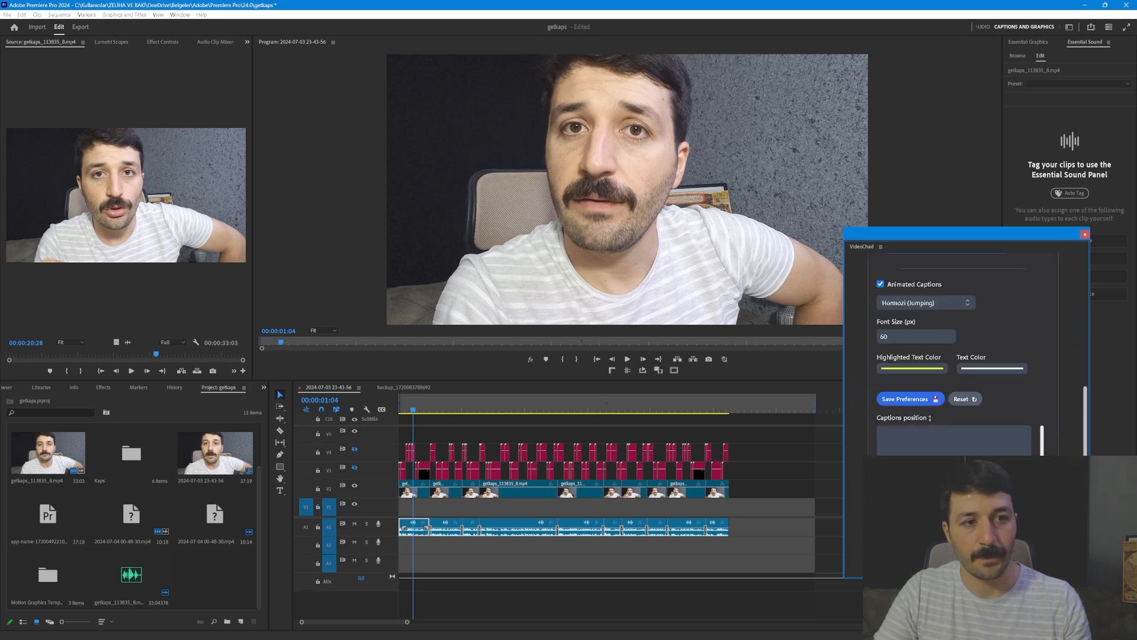
pyautogui.scroll(5, 963, 402)
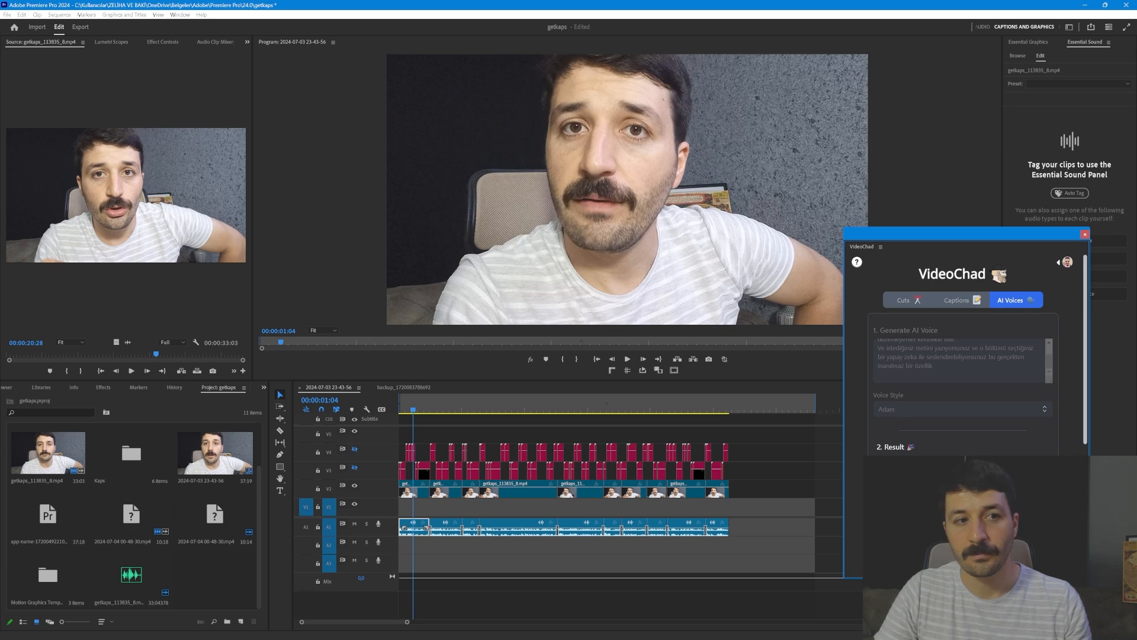
pyautogui.scroll(-5, 966, 355)
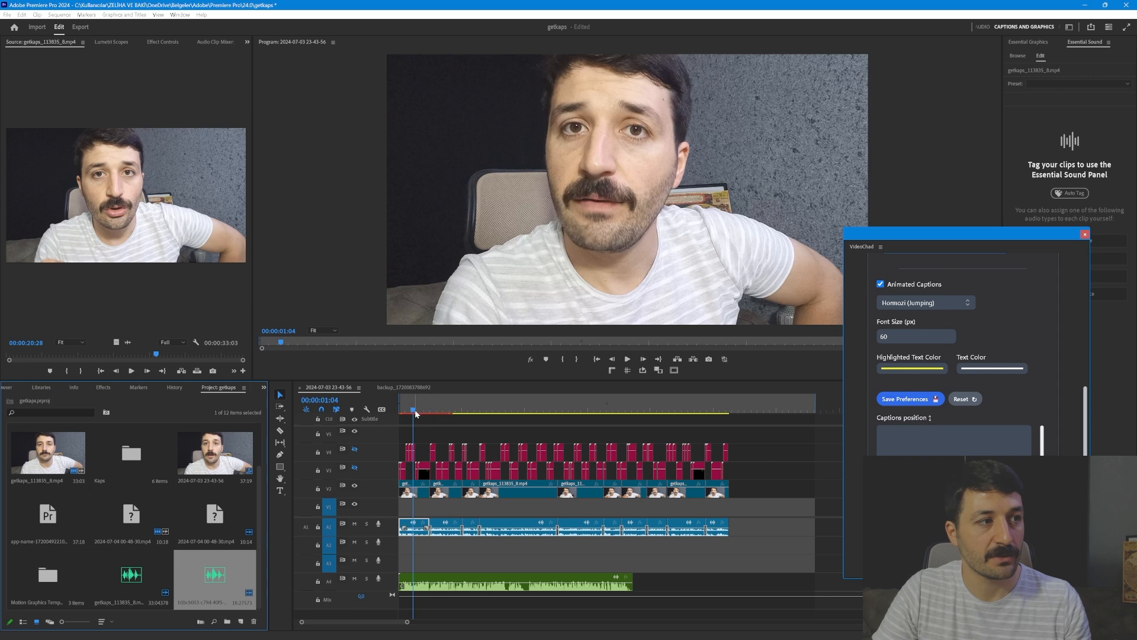
# - Mute audio track A1 and play the sequence from its start to review the generated voice-over
pyautogui.moveTo(415, 412)
pyautogui.mouseDown()
pyautogui.moveTo(401, 409)
pyautogui.moveTo(424, 410)
pyautogui.moveTo(410, 411)
pyautogui.mouseUp()
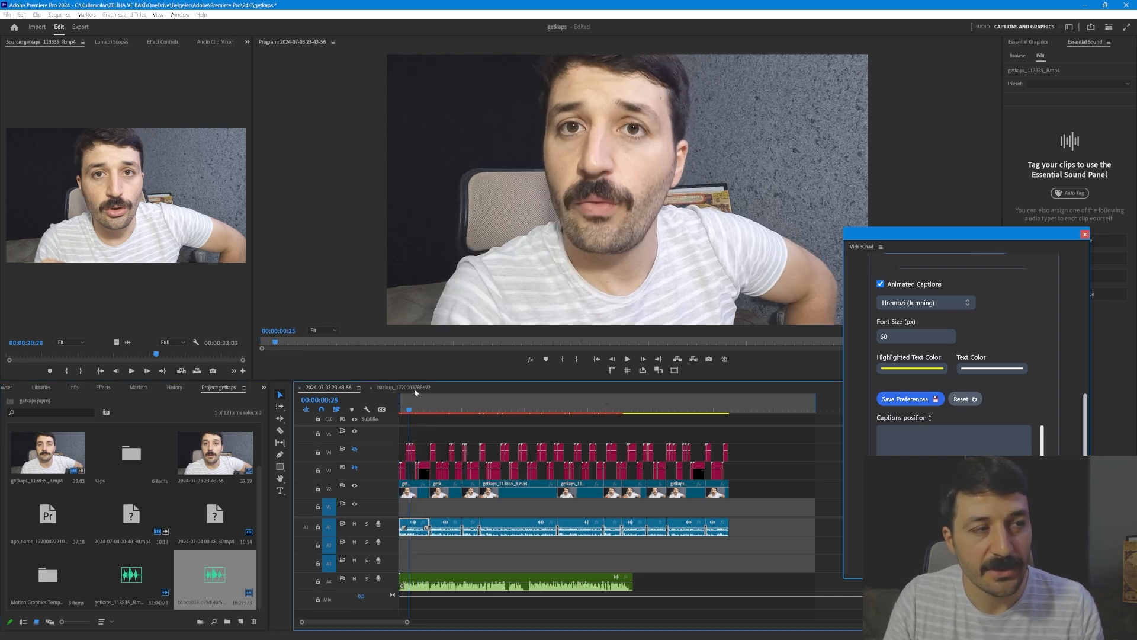
pyautogui.click(355, 525)
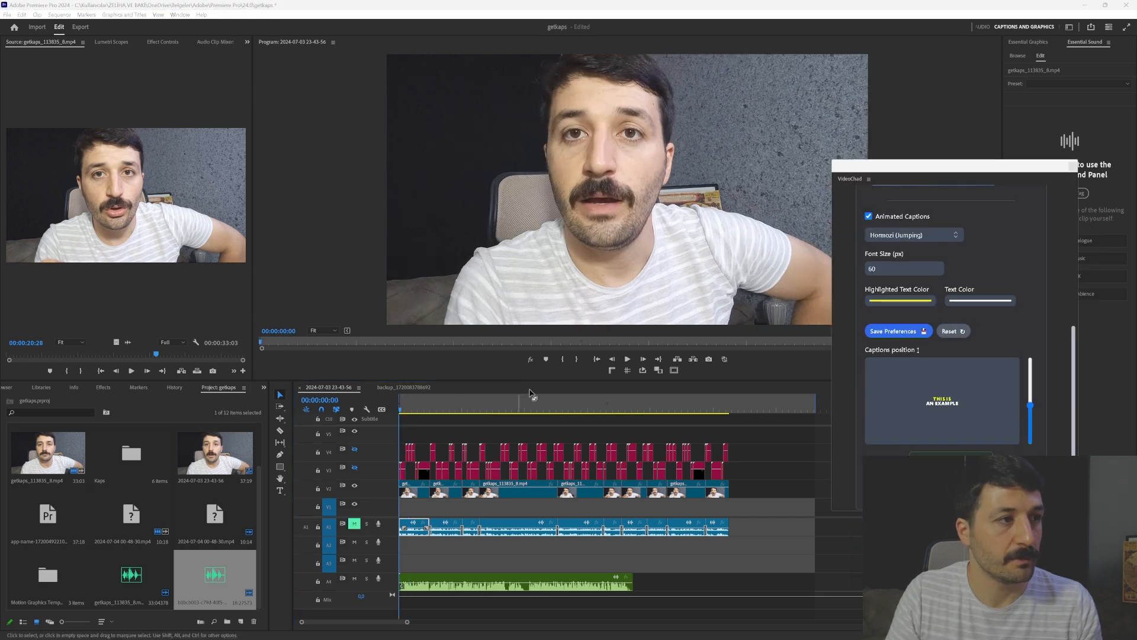
pyautogui.click(628, 360)
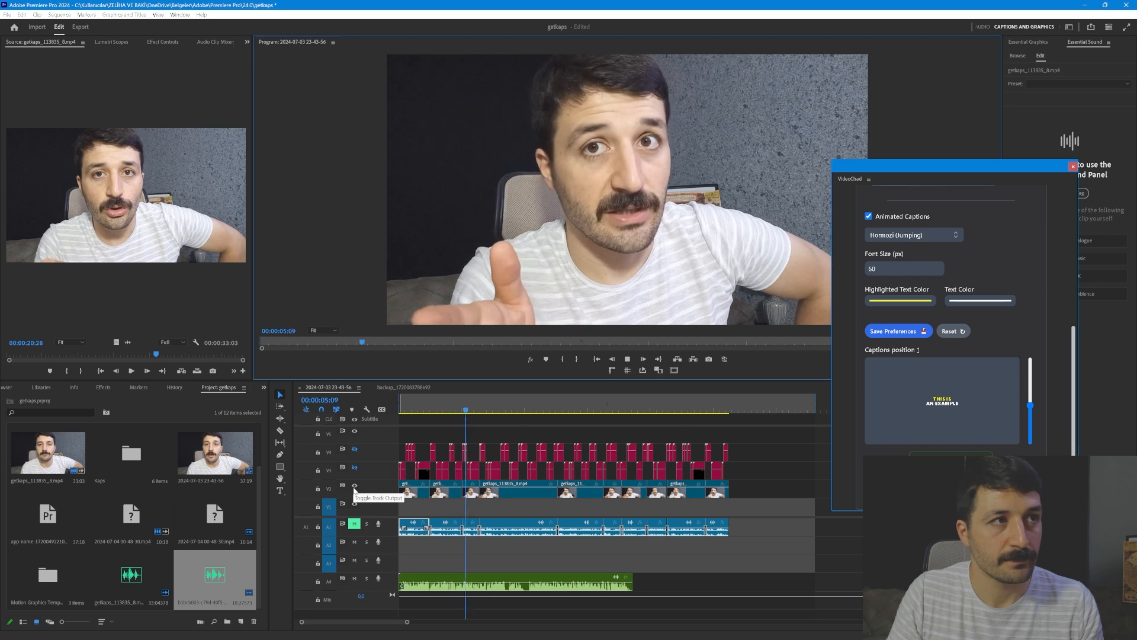
pyautogui.click(627, 359)
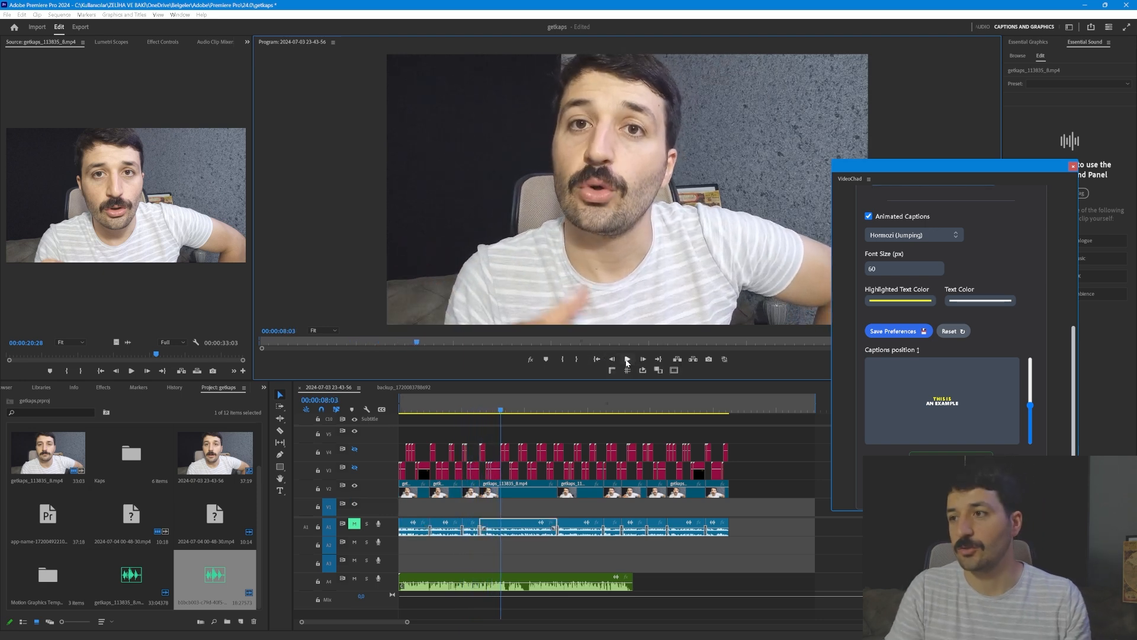